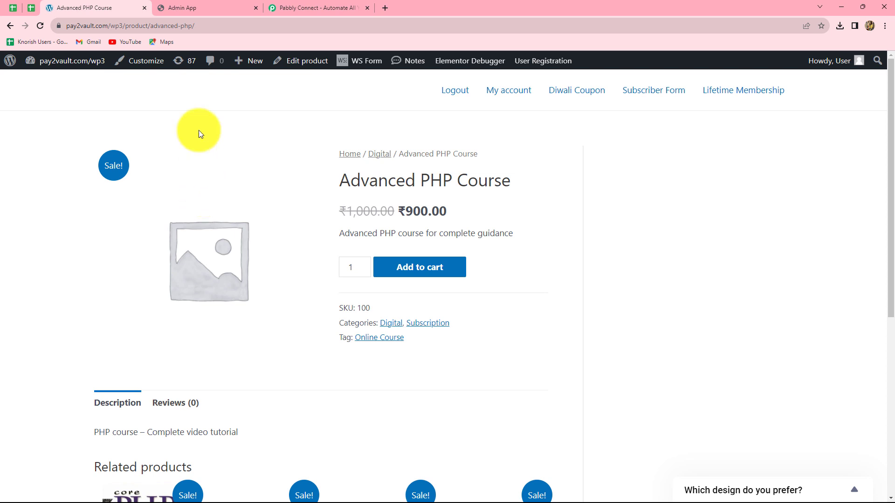
- View the Learnyst course list, then switch to the Pabbly site, sign in and open Pabbly Connect
{"action": "left_click", "coordinate": [180, 8]}
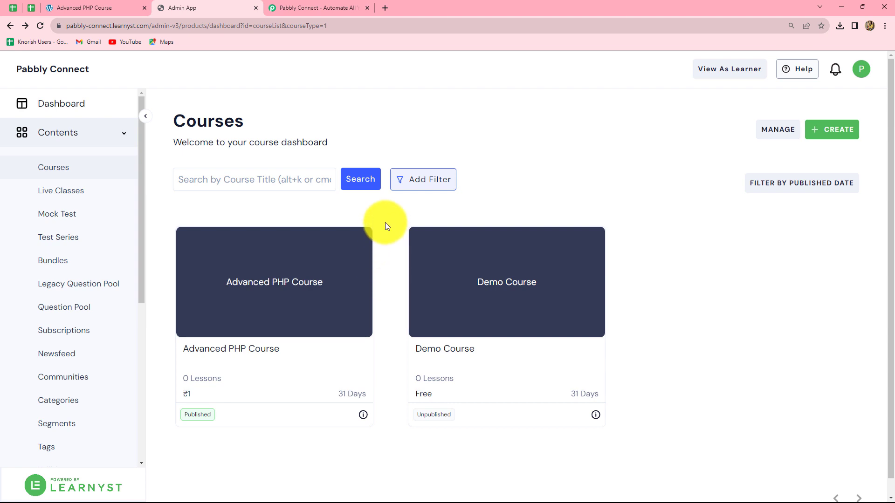
{"action": "left_click", "coordinate": [328, 4]}
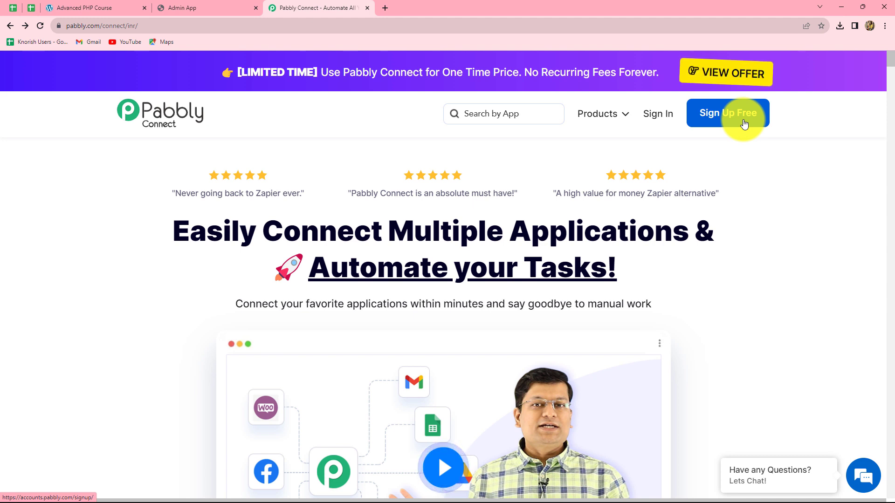
{"action": "left_click", "coordinate": [657, 116]}
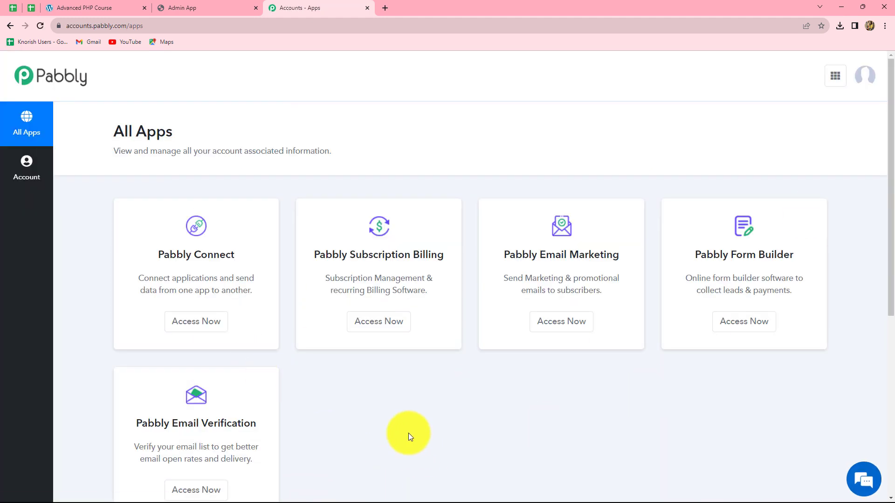
{"action": "left_click", "coordinate": [200, 325]}
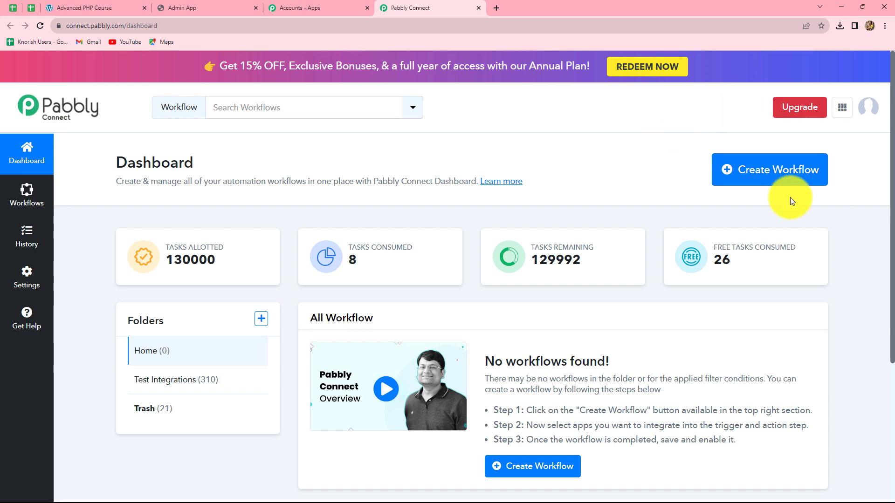
- Create a workflow named "Enroll Learner in Learnyst for WooCommerce Order" in the Test Integrations folder
{"action": "left_click", "coordinate": [753, 188]}
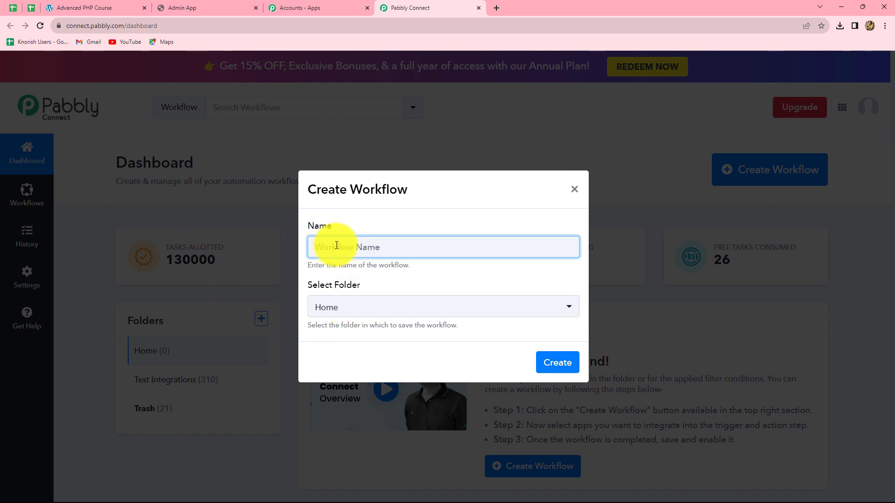
{"action": "type", "text": "Enroll Learner in Learnyst for WooCommerce Order"}
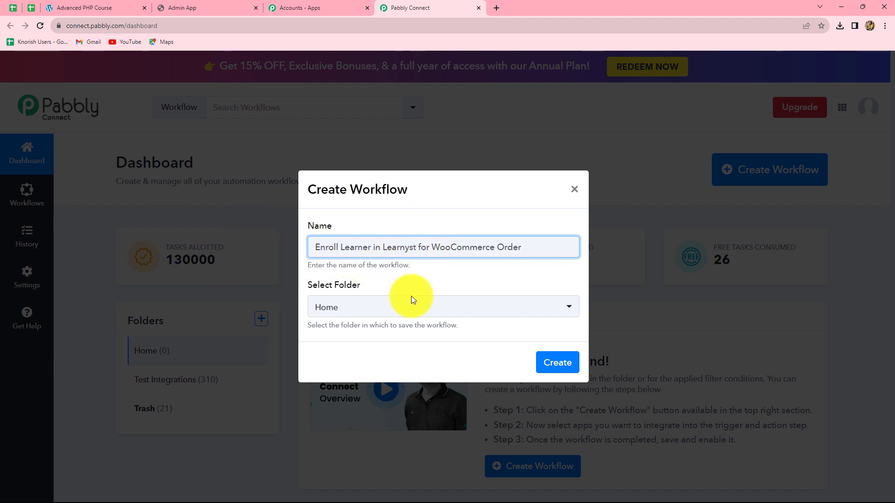
{"action": "left_click", "coordinate": [365, 315]}
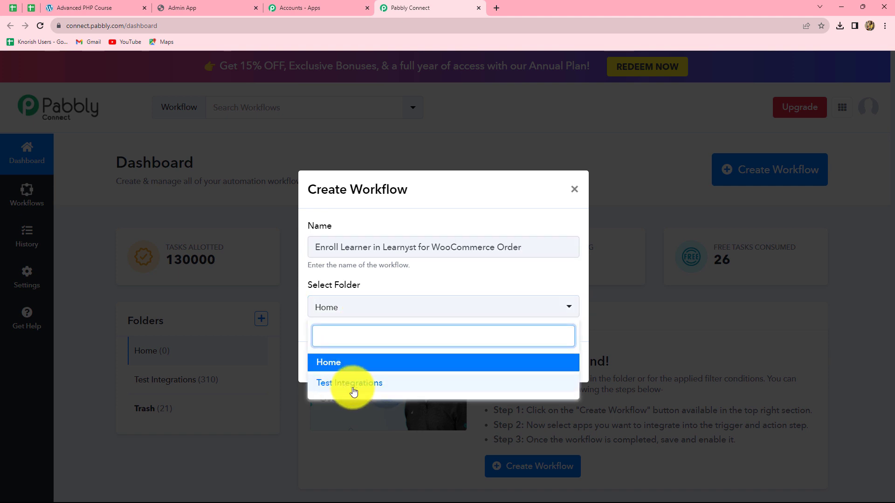
{"action": "left_click", "coordinate": [372, 384]}
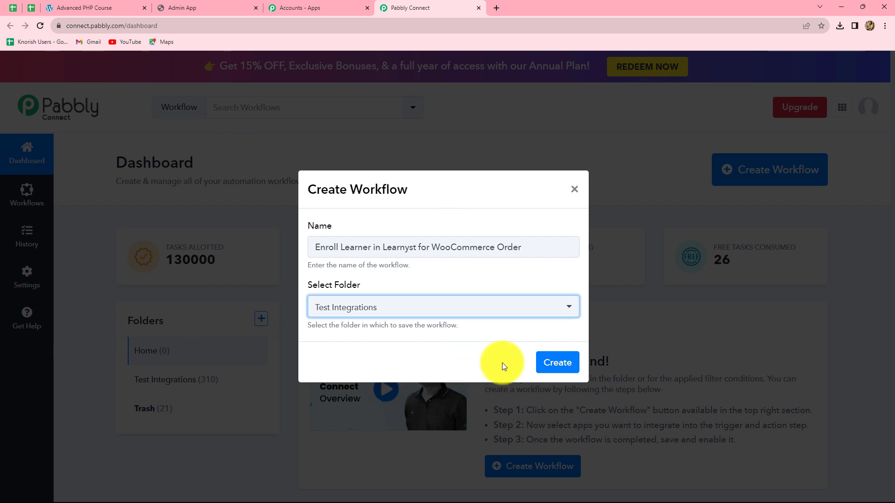
{"action": "left_click", "coordinate": [543, 360]}
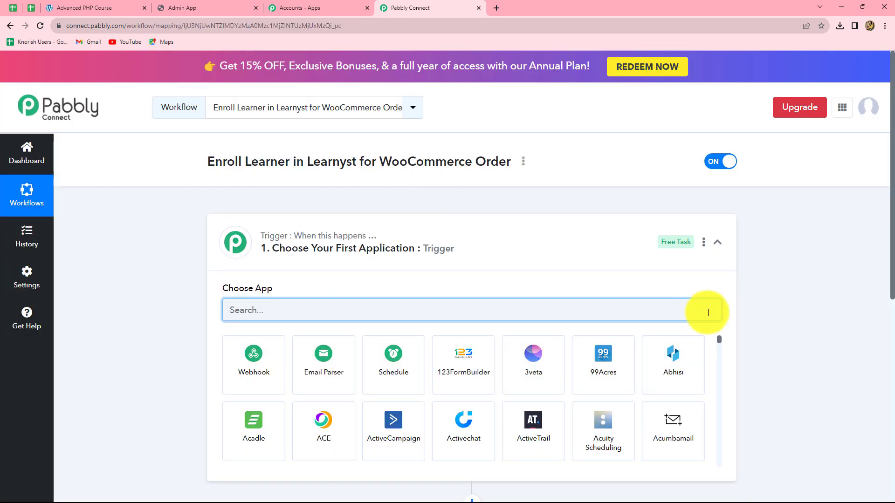
- Set the workflow's trigger app to WooCommerce with the New Order Created event
{"action": "scroll", "coordinate": [789, 332], "scroll_direction": "down", "scroll_amount": 3}
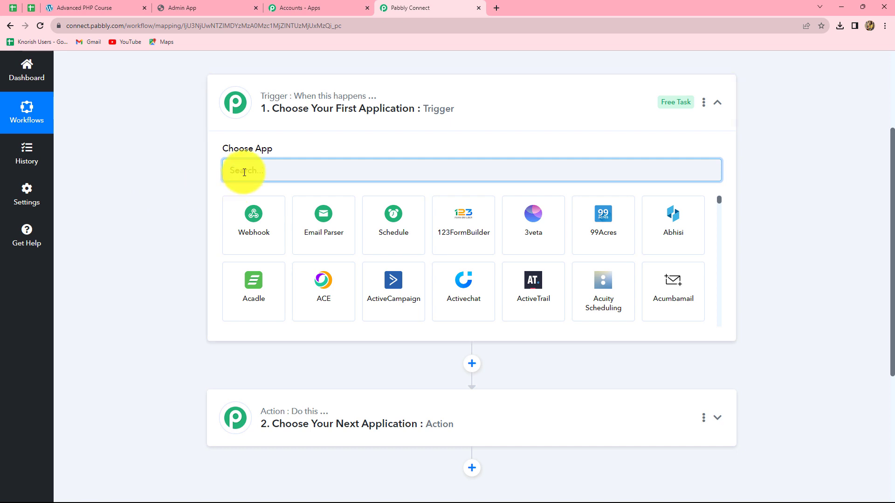
{"action": "type", "text": "wooc"}
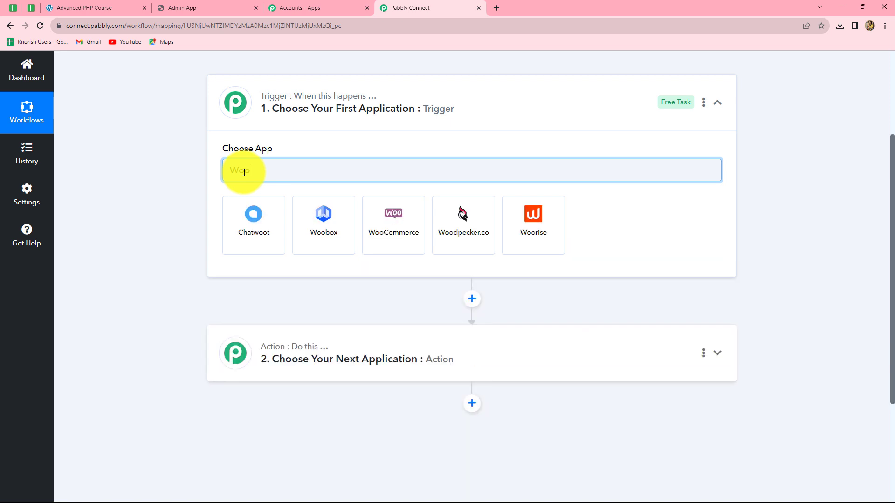
{"action": "left_click", "coordinate": [250, 214]}
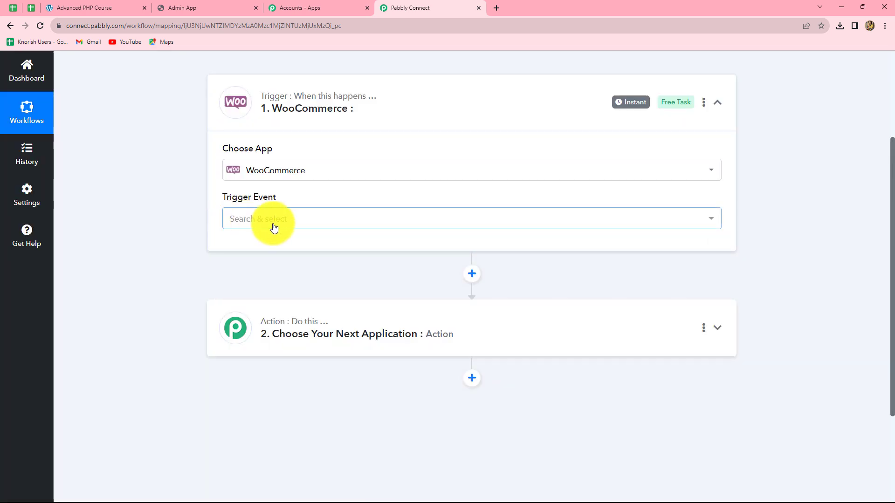
{"action": "left_click", "coordinate": [242, 221]}
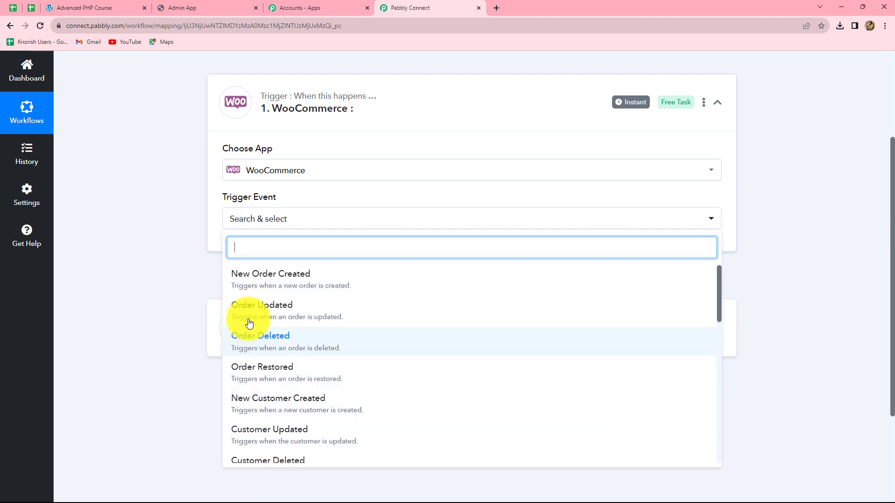
{"action": "left_click", "coordinate": [275, 279]}
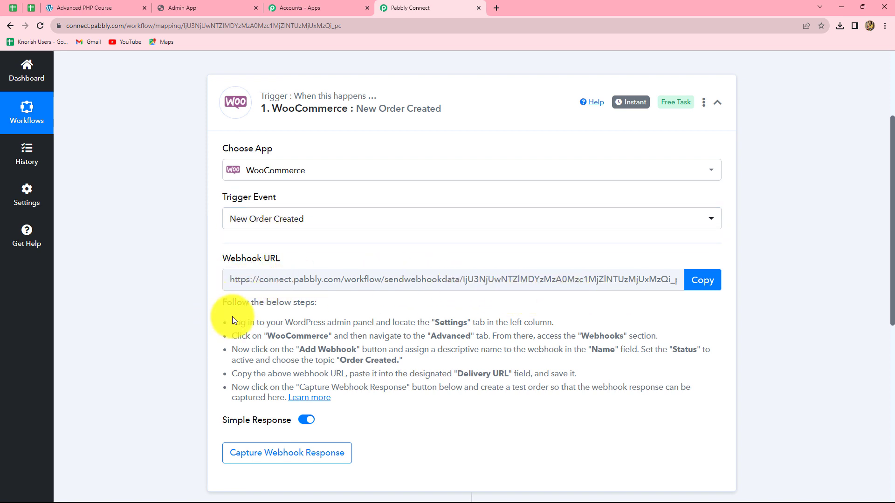
- Review the setup instructions and copy the webhook URL of the WooCommerce trigger
{"action": "left_click_drag", "start_coordinate": [233, 321], "coordinate": [386, 399]}
{"action": "left_click", "coordinate": [386, 399]}
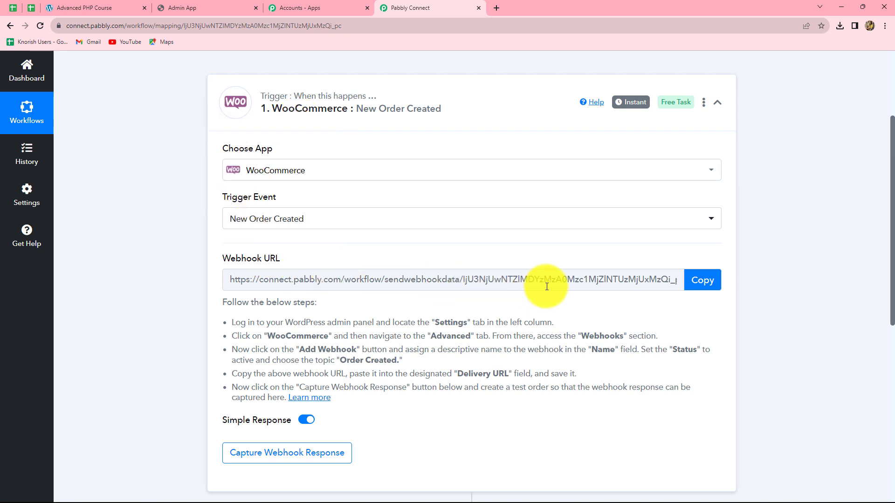
{"action": "left_click", "coordinate": [716, 279]}
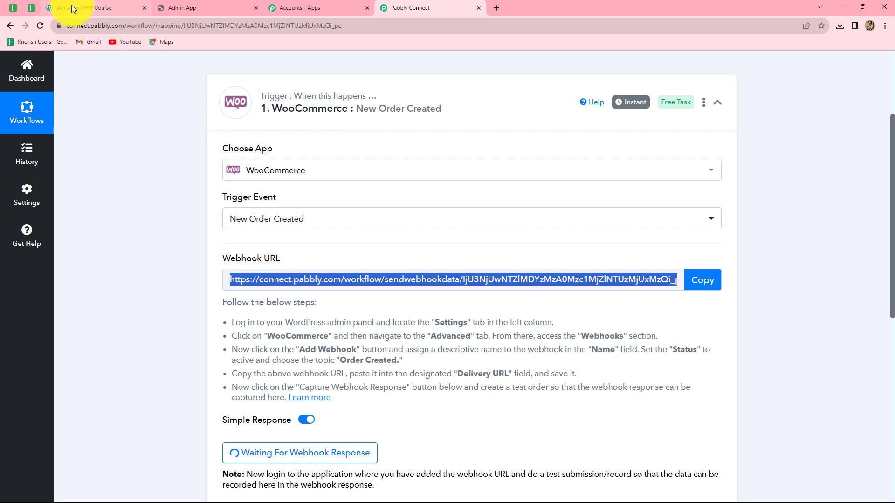
- Switch to the WordPress store, enter its admin dashboard and open the WooCommerce settings
{"action": "left_click", "coordinate": [58, 6]}
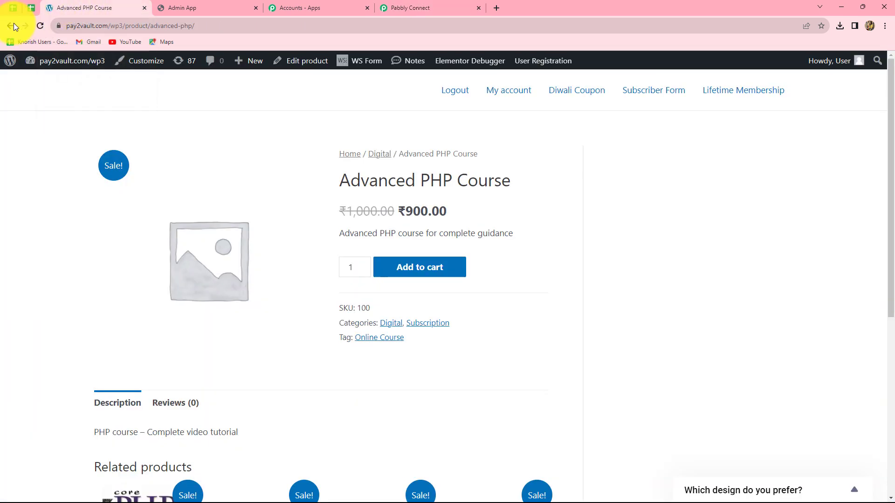
{"action": "left_click", "coordinate": [47, 62]}
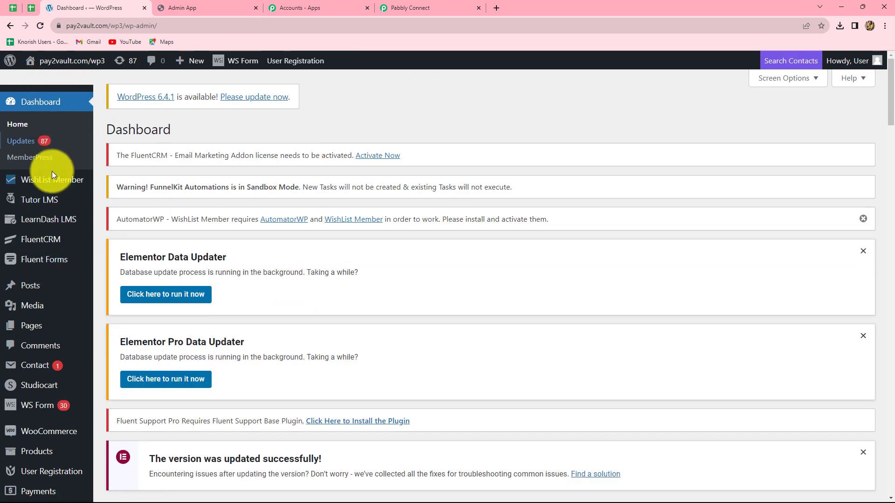
{"action": "scroll", "coordinate": [46, 344], "scroll_direction": "down", "scroll_amount": 3}
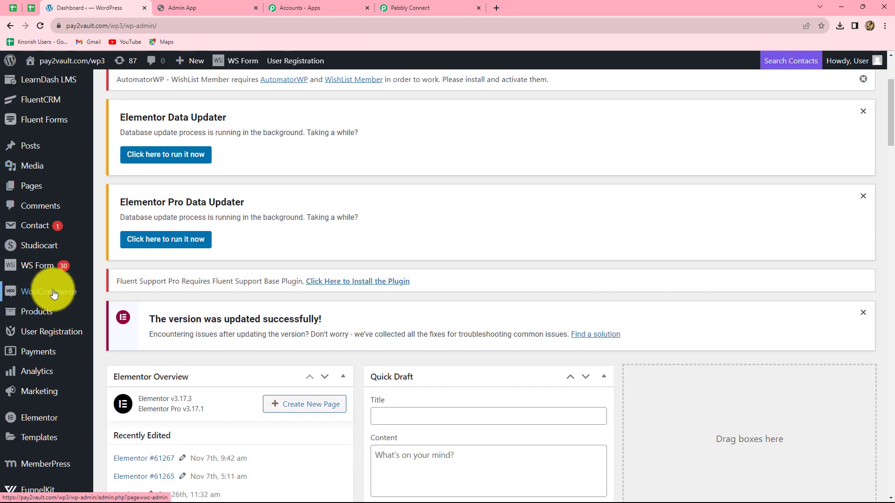
{"action": "mouse_move", "coordinate": [60, 294]}
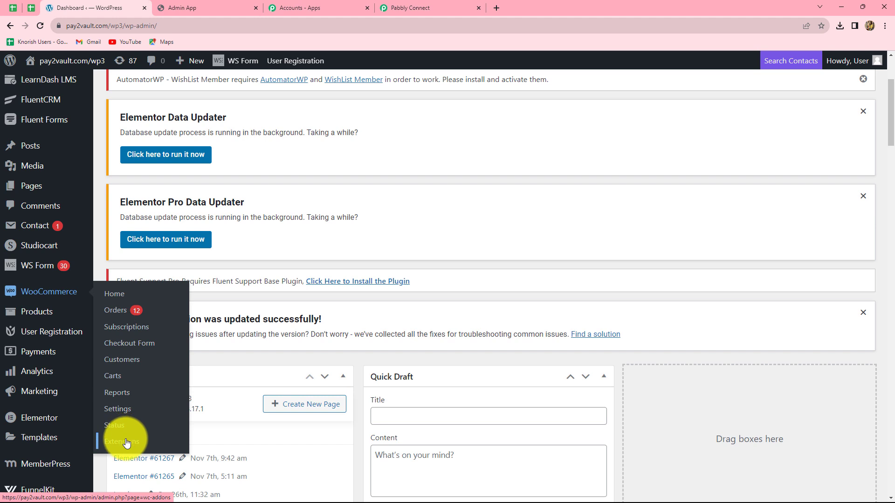
{"action": "left_click", "coordinate": [117, 410]}
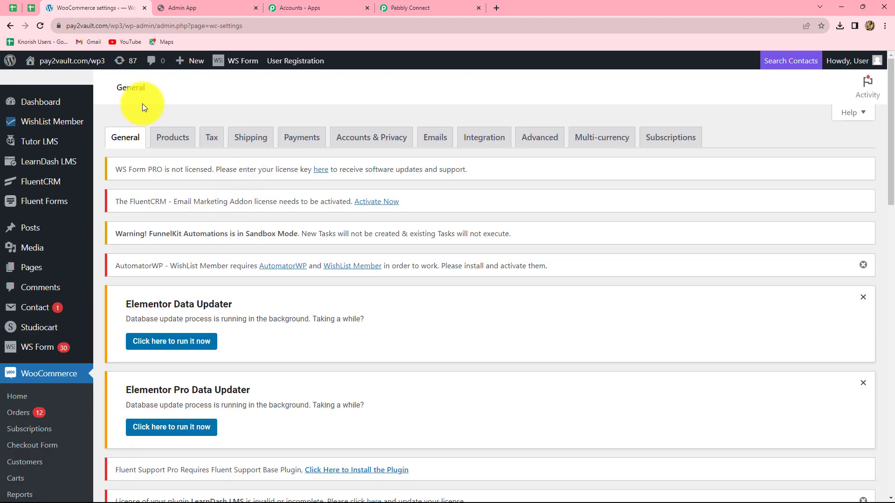
- Open the list of webhooks in the advanced WooCommerce settings
{"action": "left_click", "coordinate": [532, 142]}
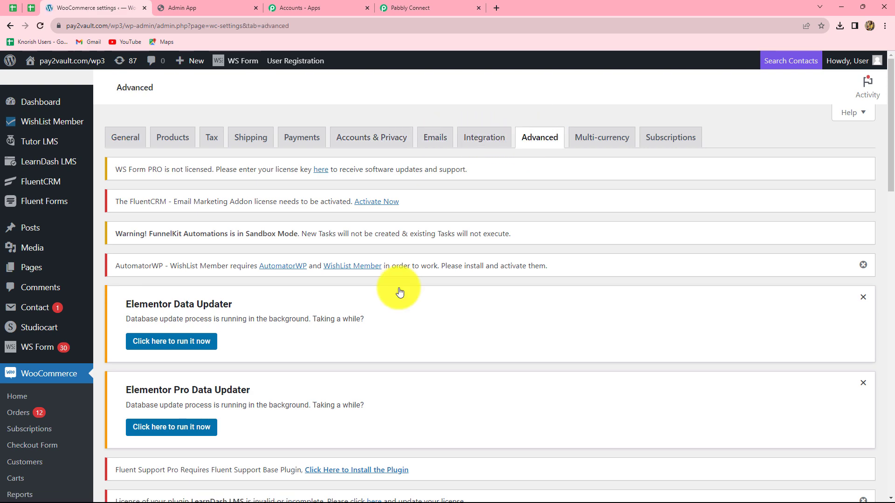
{"action": "scroll", "coordinate": [483, 229], "scroll_direction": "down", "scroll_amount": 4}
{"action": "scroll", "coordinate": [482, 230], "scroll_direction": "down", "scroll_amount": 2}
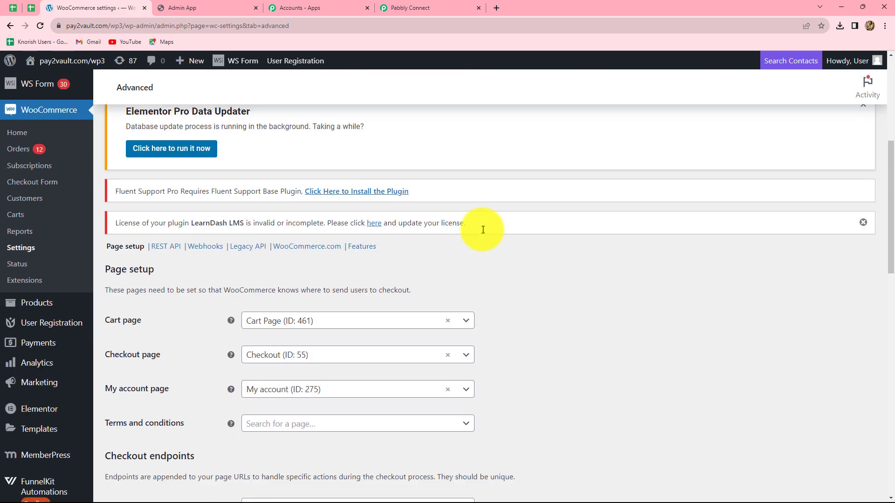
{"action": "left_click", "coordinate": [207, 246]}
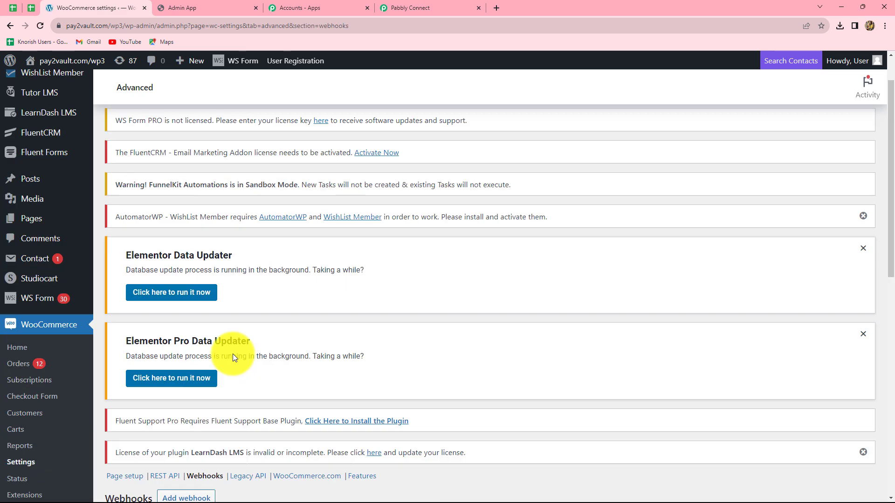
{"action": "scroll", "coordinate": [233, 354], "scroll_direction": "down", "scroll_amount": 7}
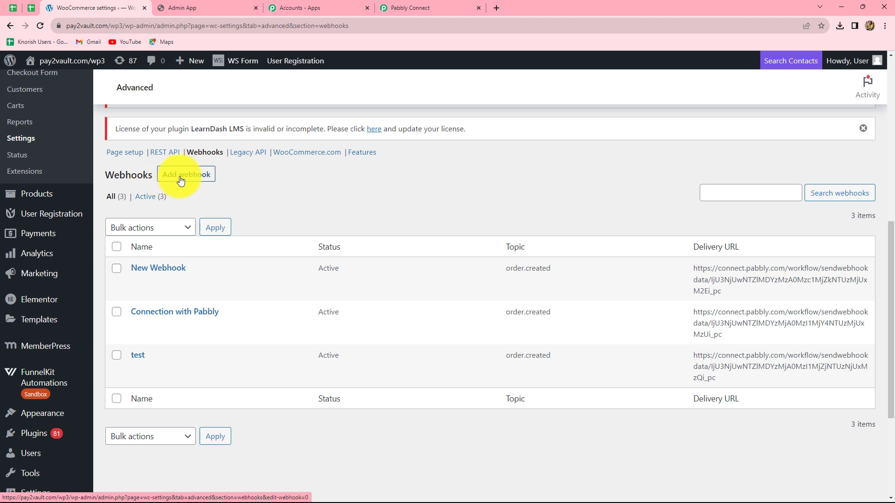
- Add a new webhook, name it Test and set its status to Active
{"action": "left_click", "coordinate": [183, 179]}
{"action": "scroll", "coordinate": [320, 309], "scroll_direction": "down", "scroll_amount": 5}
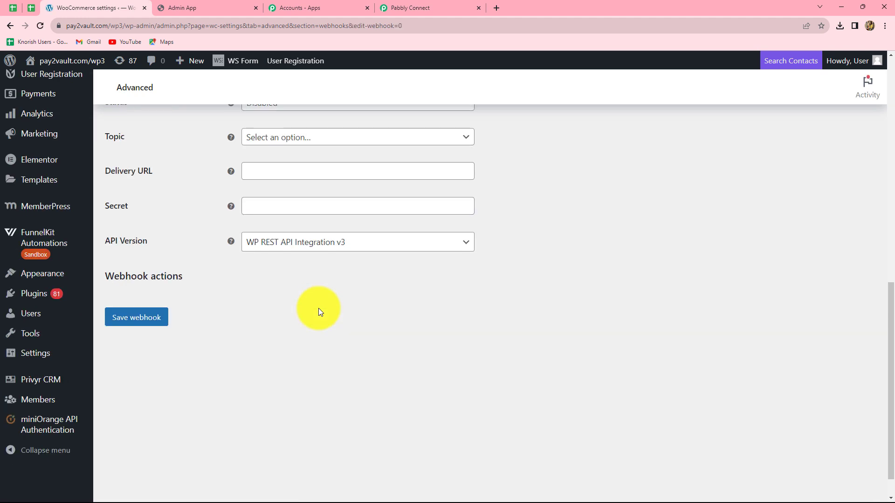
{"action": "scroll", "coordinate": [320, 310], "scroll_direction": "up", "scroll_amount": 4}
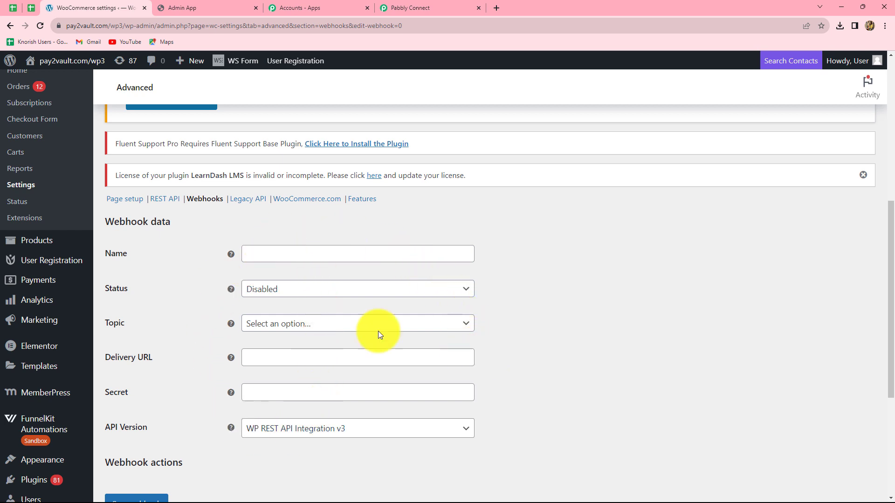
{"action": "left_click", "coordinate": [278, 258]}
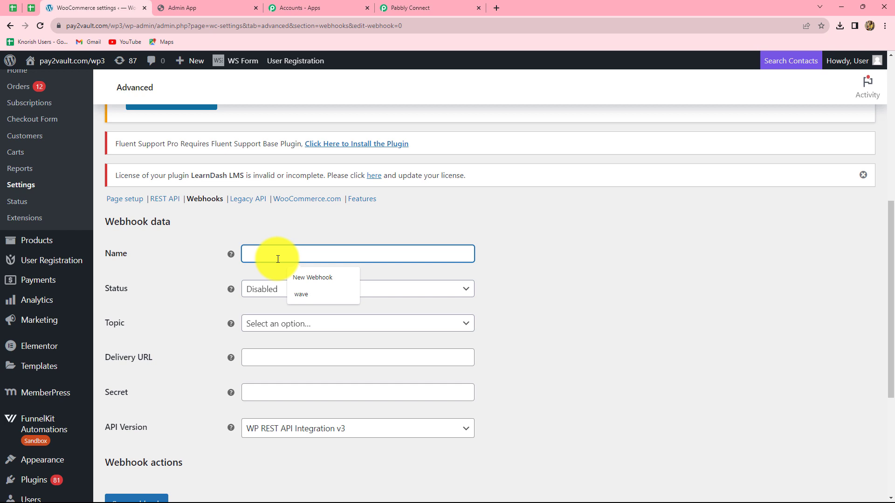
{"action": "type", "text": "Test"}
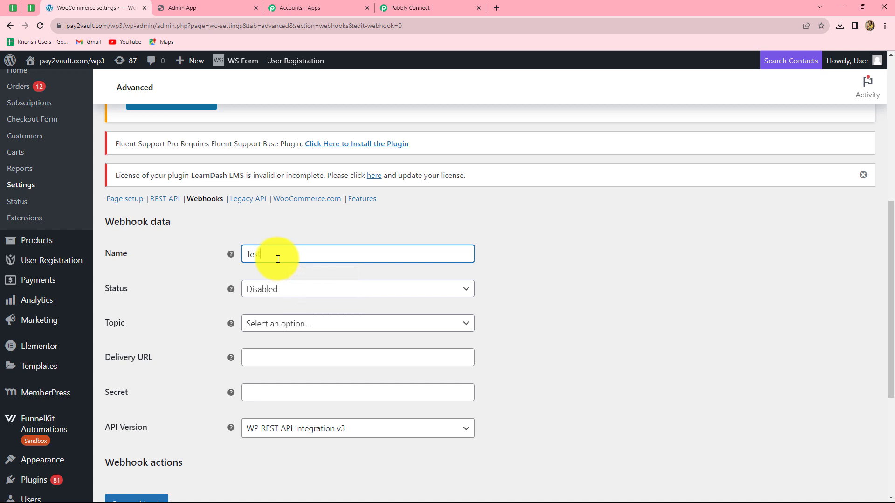
{"action": "scroll", "coordinate": [243, 260], "scroll_direction": "down", "scroll_amount": 1}
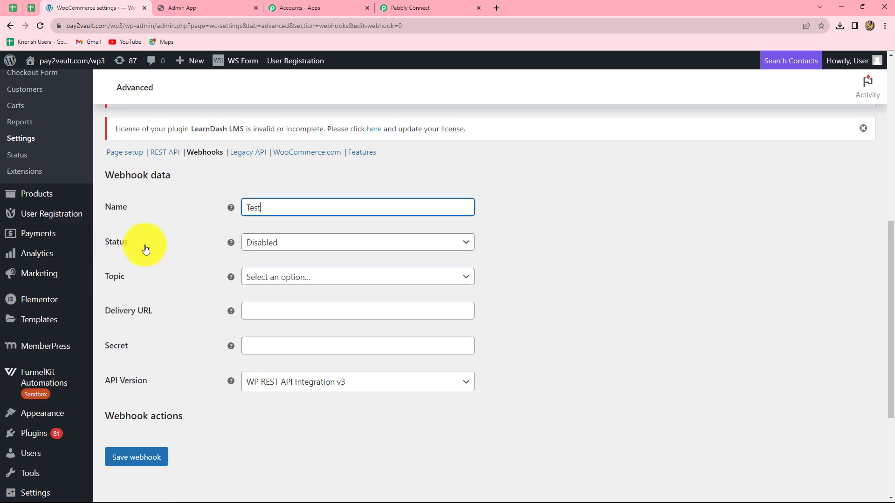
{"action": "left_click", "coordinate": [312, 247]}
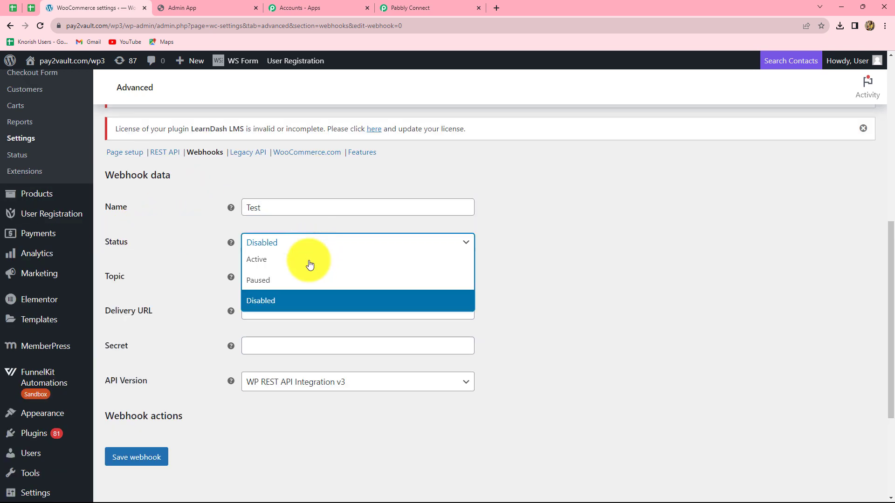
{"action": "left_click", "coordinate": [285, 259]}
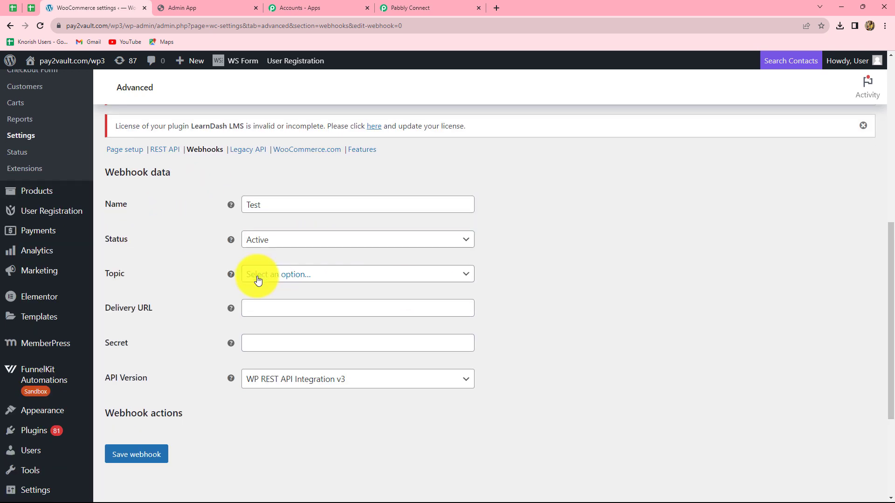
- Set the topic of the Test webhook to Order created
{"action": "scroll", "coordinate": [256, 277], "scroll_direction": "down", "scroll_amount": 1}
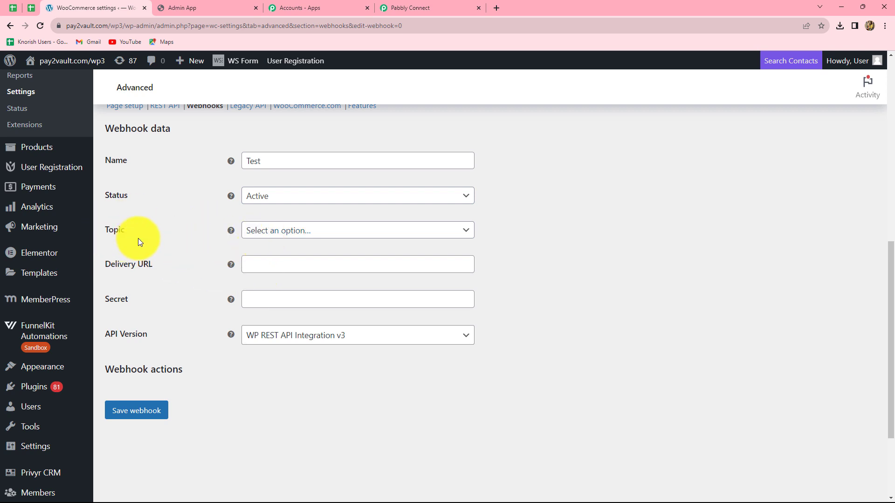
{"action": "left_click", "coordinate": [306, 236]}
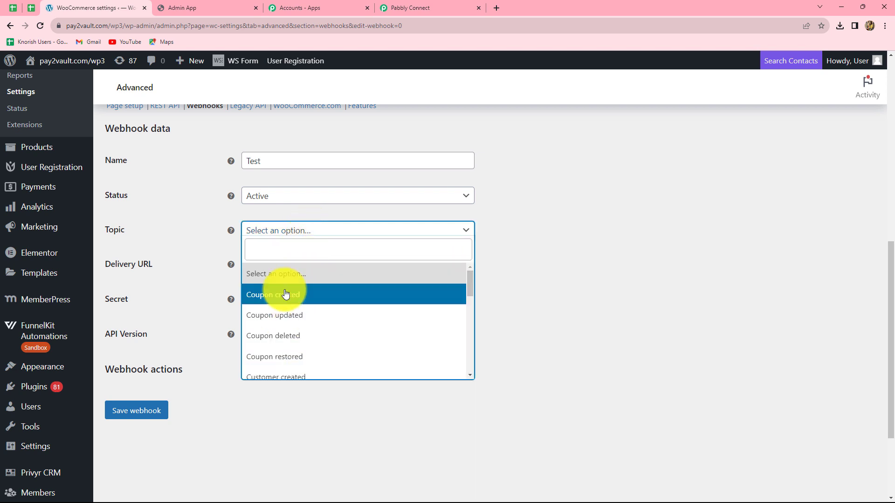
{"action": "left_click", "coordinate": [271, 252]}
{"action": "type", "text": "order"}
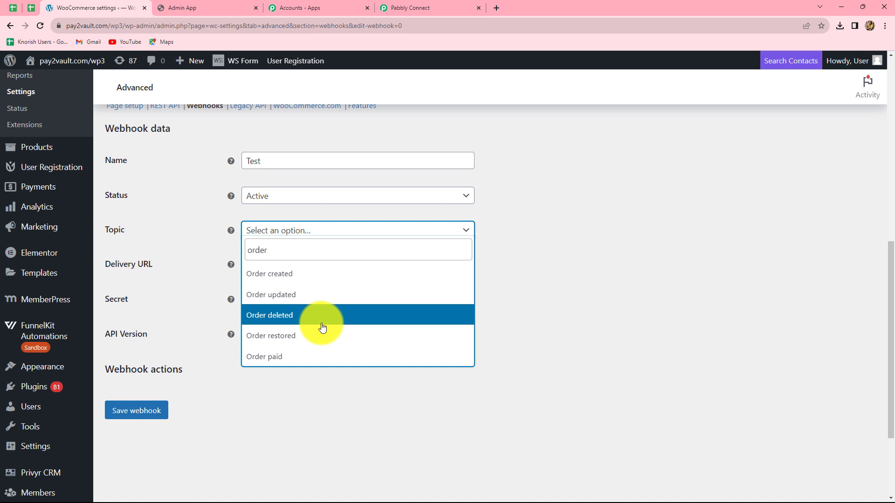
{"action": "left_click", "coordinate": [284, 280]}
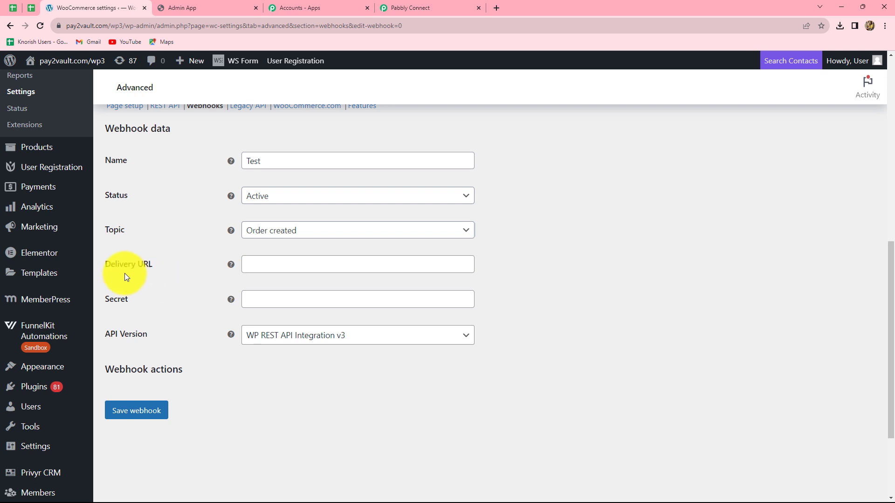
- Paste the copied Pabbly webhook URL as the Delivery URL and save the webhook
{"action": "left_click", "coordinate": [264, 266]}
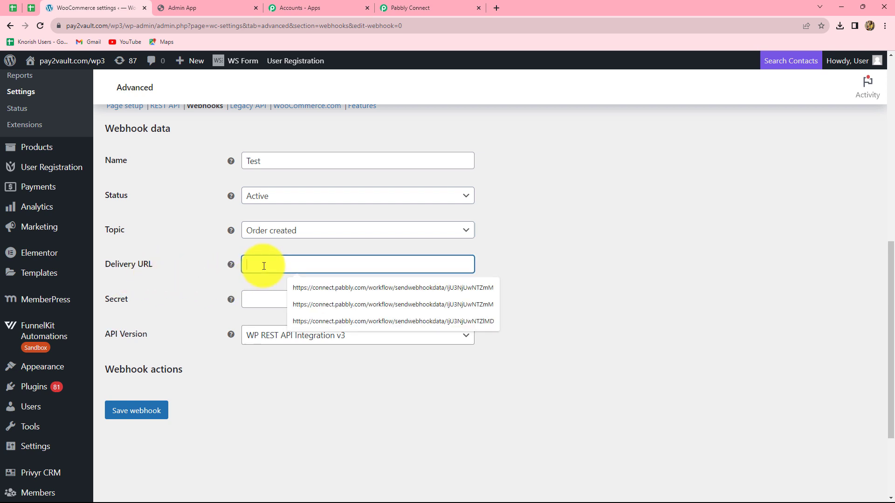
{"action": "key", "text": "ctrl+v"}
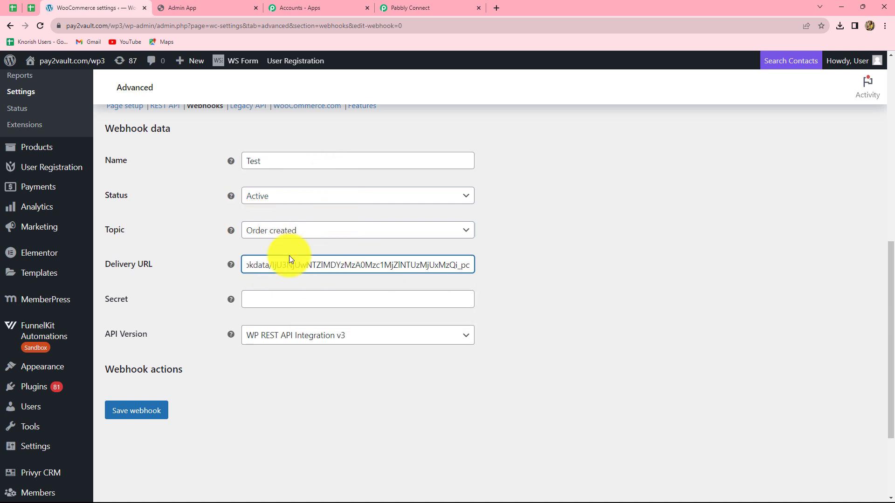
{"action": "left_click", "coordinate": [128, 411]}
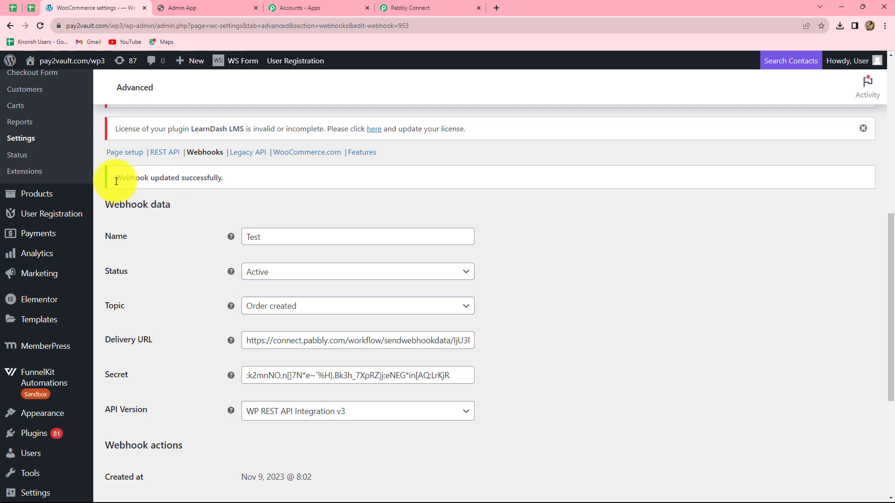
- Switch to the Pabbly Connect workflow and check the response captured by the WooCommerce trigger
{"action": "left_click", "coordinate": [410, 8]}
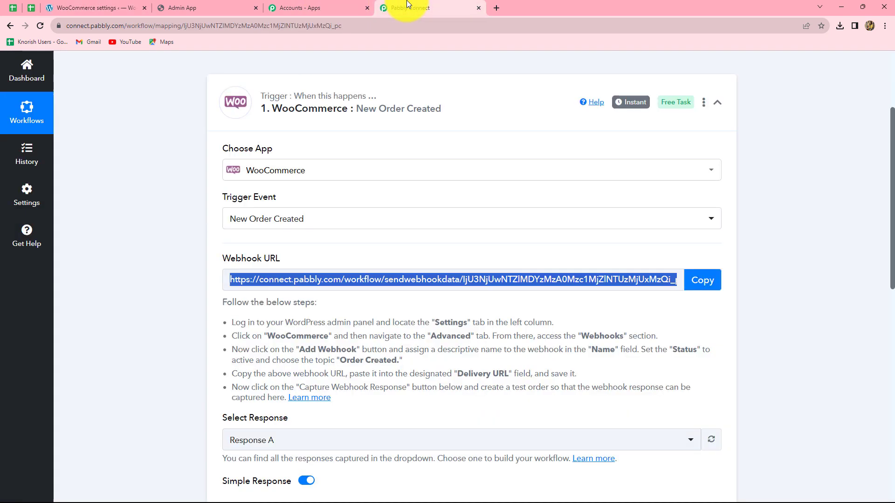
{"action": "scroll", "coordinate": [743, 249], "scroll_direction": "down", "scroll_amount": 8}
{"action": "scroll", "coordinate": [468, 273], "scroll_direction": "up", "scroll_amount": 8}
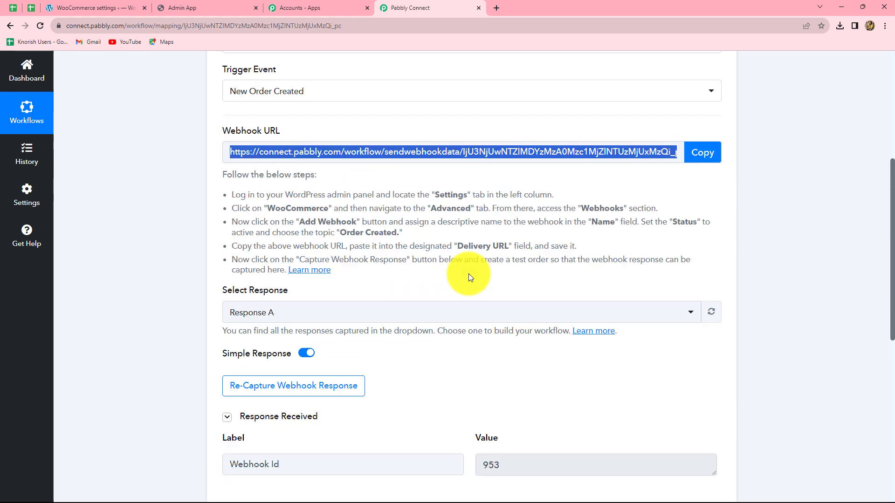
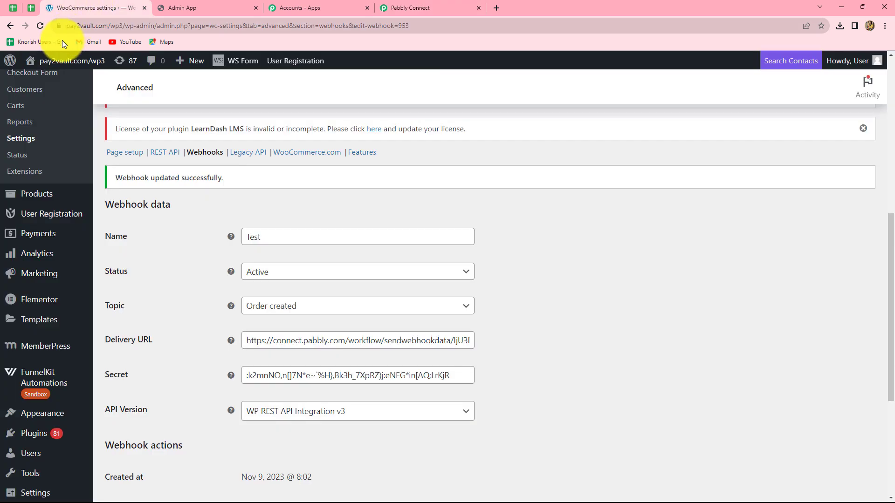
- Visit the WordPress store, add the Advanced PHP Course to the cart and proceed to checkout
{"action": "left_click", "coordinate": [38, 98]}
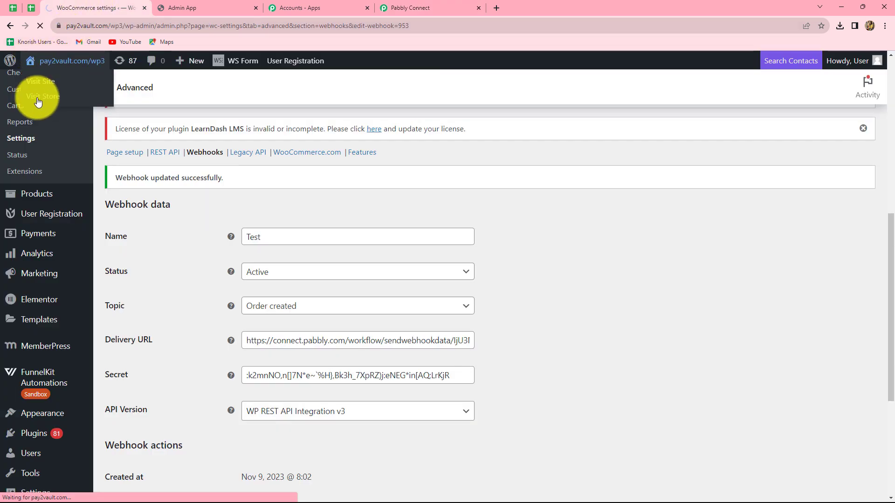
{"action": "scroll", "coordinate": [780, 323], "scroll_direction": "down", "scroll_amount": 3}
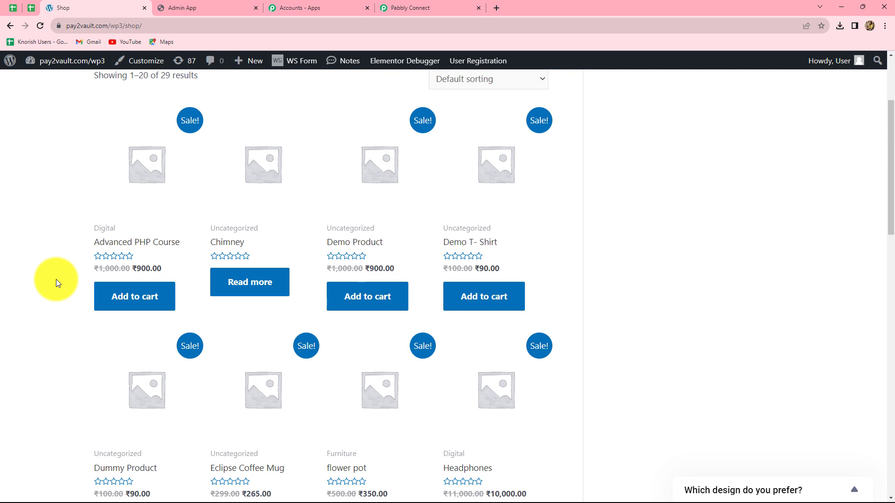
{"action": "left_click", "coordinate": [120, 301]}
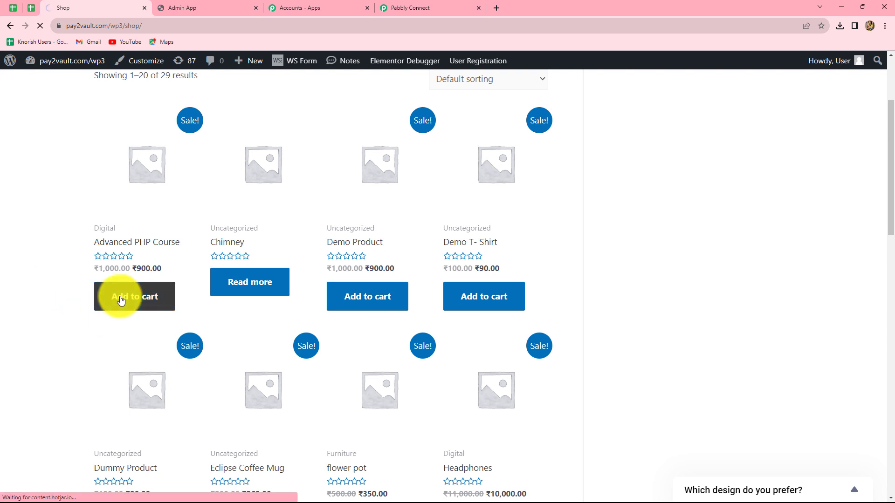
{"action": "scroll", "coordinate": [237, 365], "scroll_direction": "down", "scroll_amount": 3}
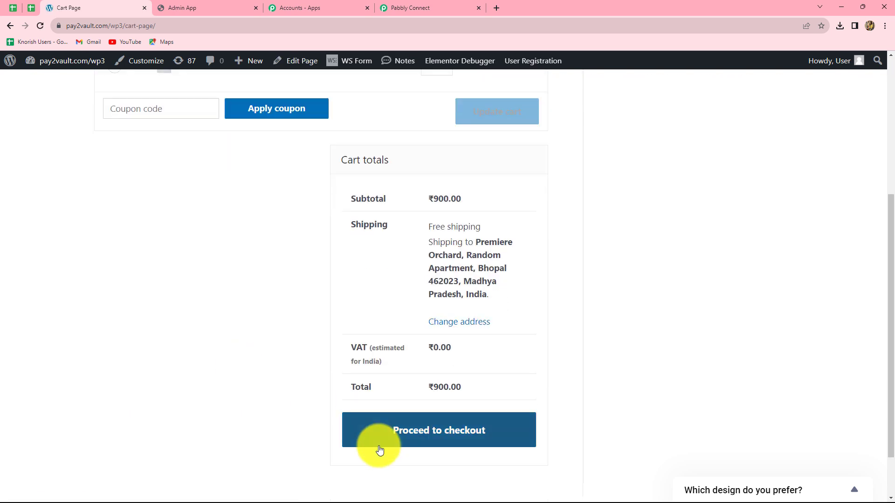
{"action": "left_click", "coordinate": [442, 436]}
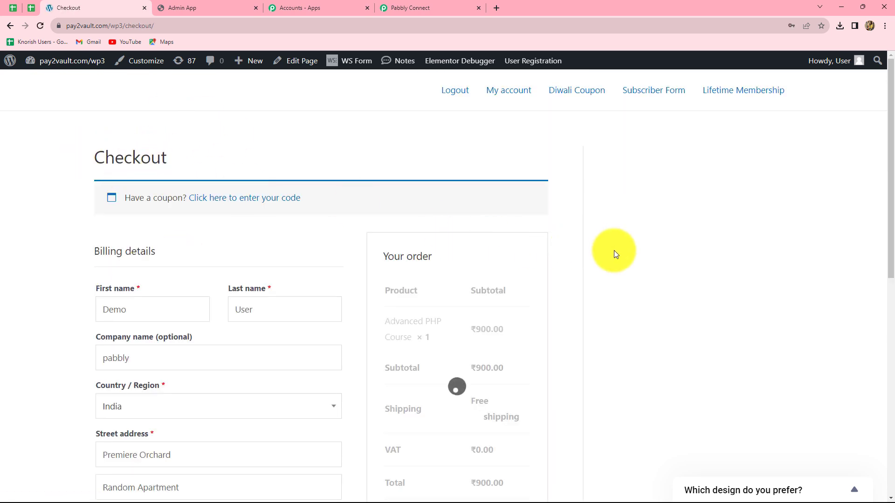
- Fill in the customer's first and last name in the billing details and set the company name to Pabbly
{"action": "scroll", "coordinate": [614, 251], "scroll_direction": "down", "scroll_amount": 4}
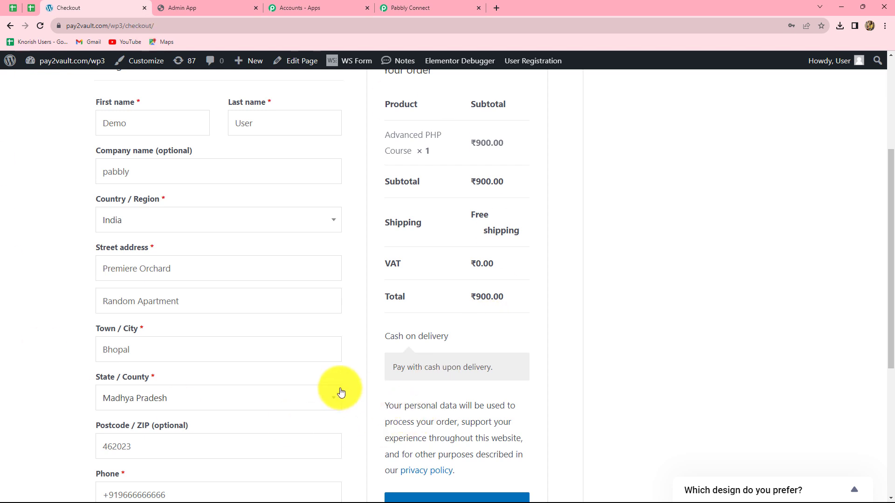
{"action": "scroll", "coordinate": [340, 392], "scroll_direction": "up", "scroll_amount": 3}
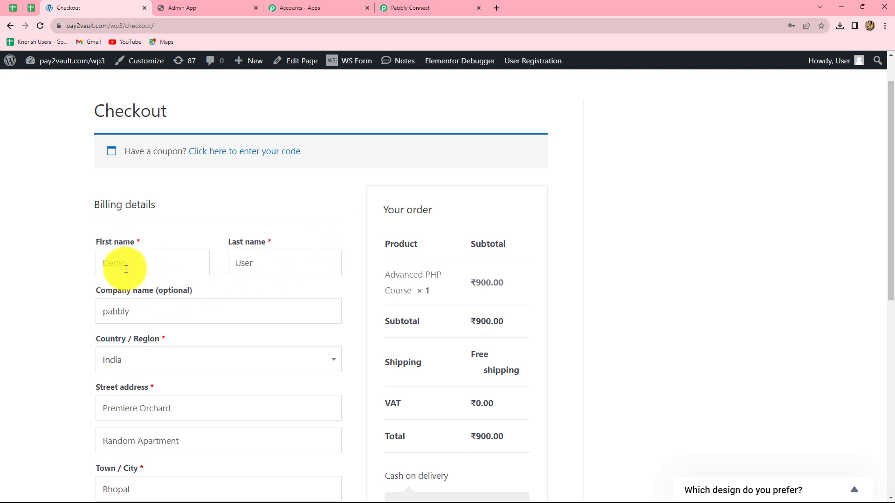
{"action": "double_click", "coordinate": [112, 264]}
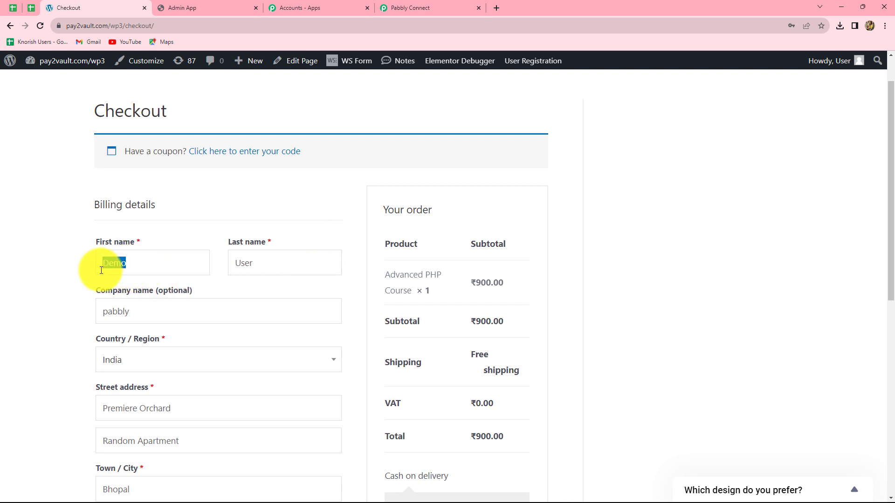
{"action": "type", "text": "Dummy"}
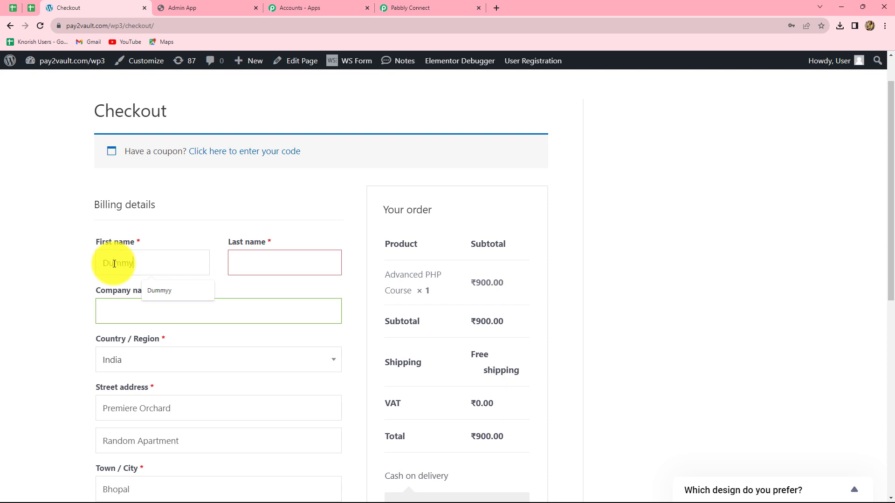
{"action": "left_click", "coordinate": [262, 265]}
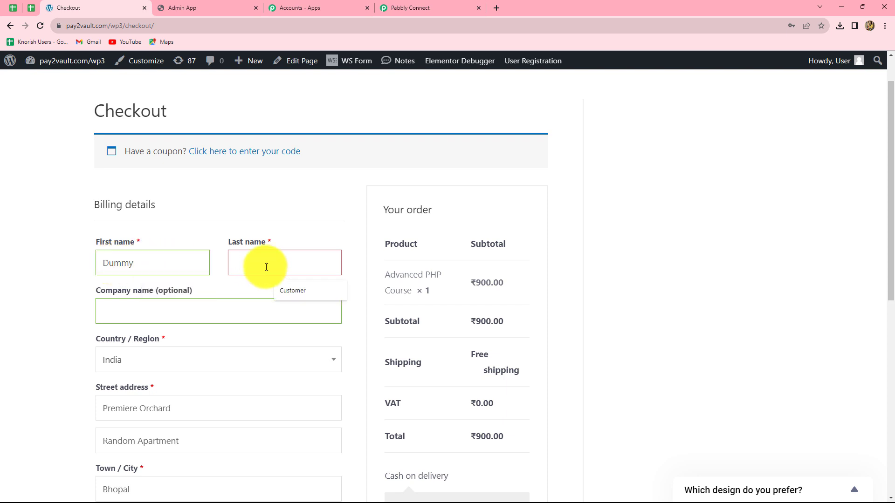
{"action": "left_click", "coordinate": [298, 293]}
{"action": "left_click", "coordinate": [174, 302]}
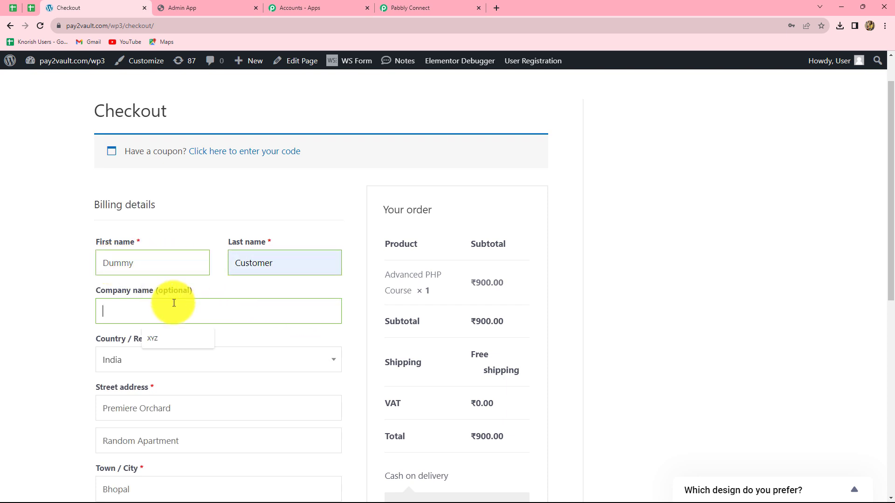
{"action": "type", "text": "Pabbly"}
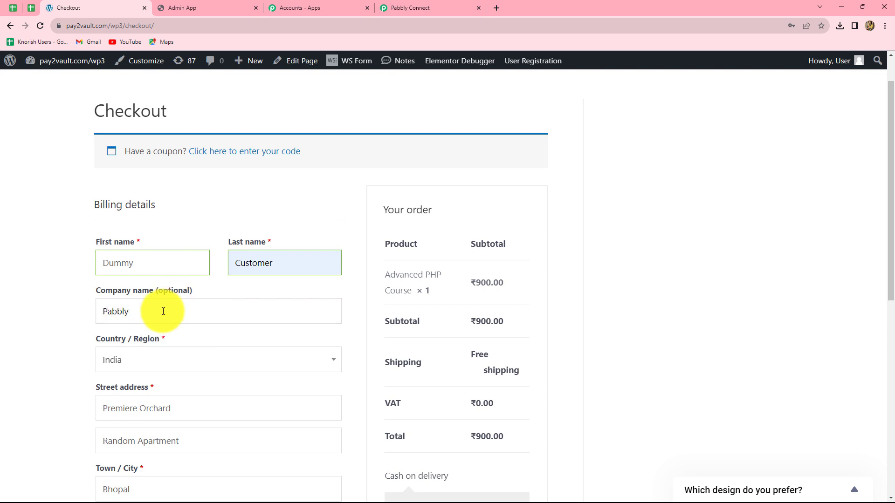
- Change the customer's email address in the billing details and place the cash-on-delivery test order
{"action": "scroll", "coordinate": [175, 169], "scroll_direction": "down", "scroll_amount": 4}
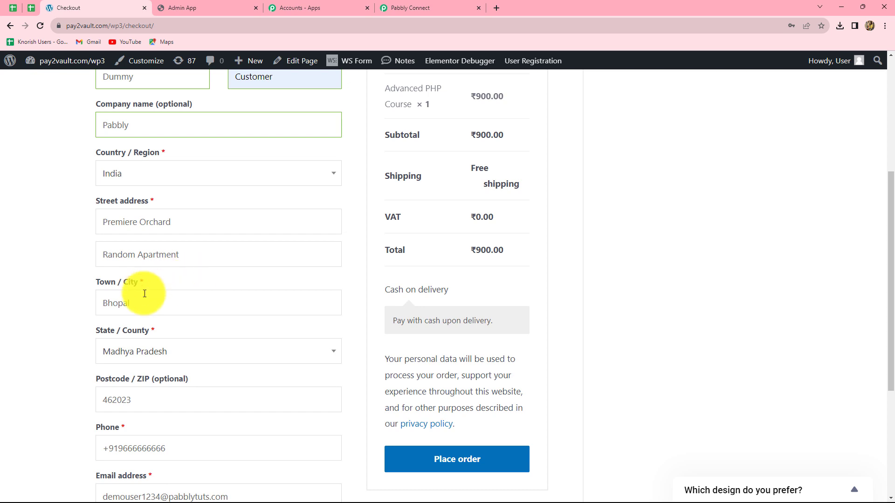
{"action": "scroll", "coordinate": [144, 294], "scroll_direction": "down", "scroll_amount": 2}
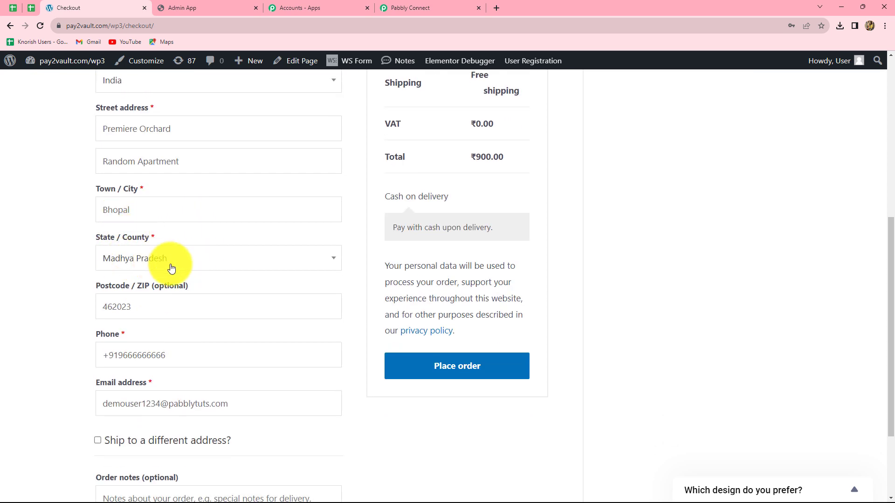
{"action": "scroll", "coordinate": [171, 268], "scroll_direction": "down", "scroll_amount": 3}
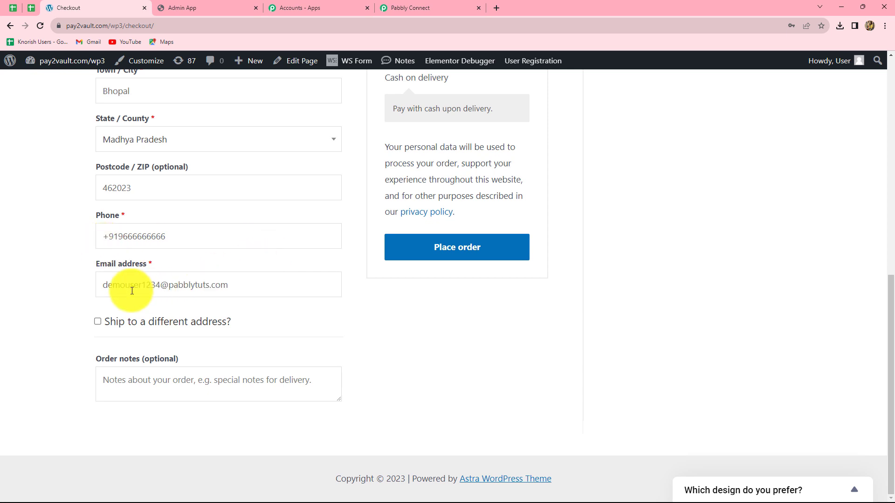
{"action": "left_click_drag", "start_coordinate": [159, 286], "coordinate": [122, 287]}
{"action": "key", "text": "BackSpace"}
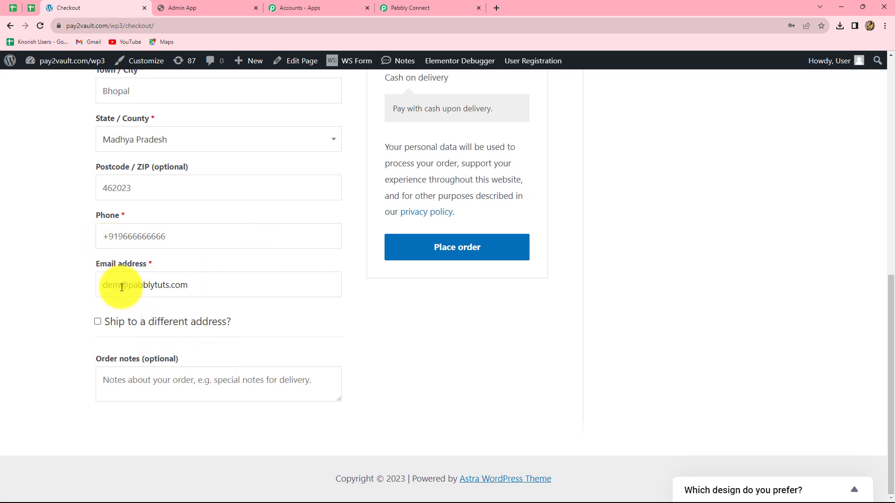
{"action": "type", "text": "user46"}
{"action": "left_click", "coordinate": [428, 257]}
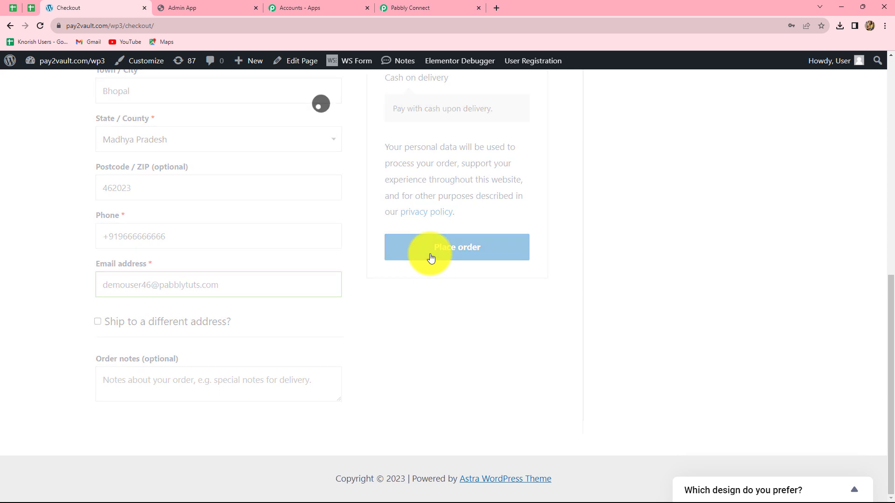
{"action": "scroll", "coordinate": [529, 278], "scroll_direction": "down", "scroll_amount": 3}
{"action": "scroll", "coordinate": [528, 278], "scroll_direction": "up", "scroll_amount": 3}
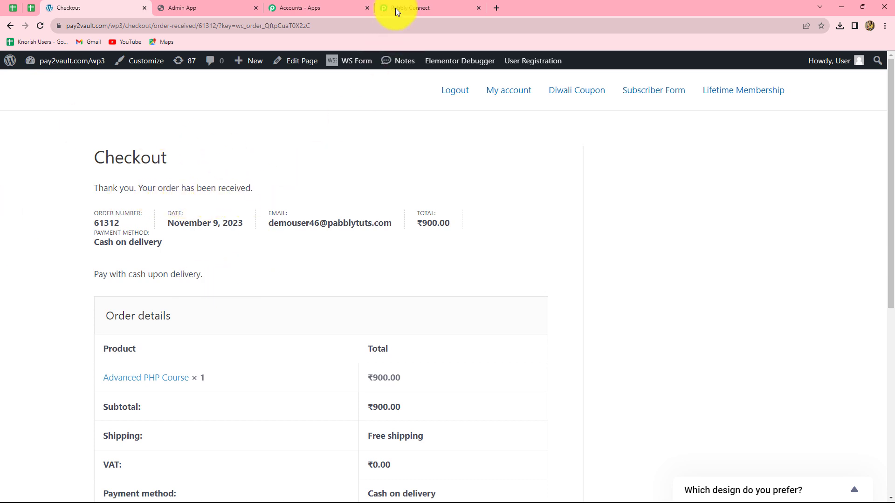
- Switch to the Pabbly Connect workflow and review the order, product and shipping details in the trigger's captured response
{"action": "left_click", "coordinate": [435, 5]}
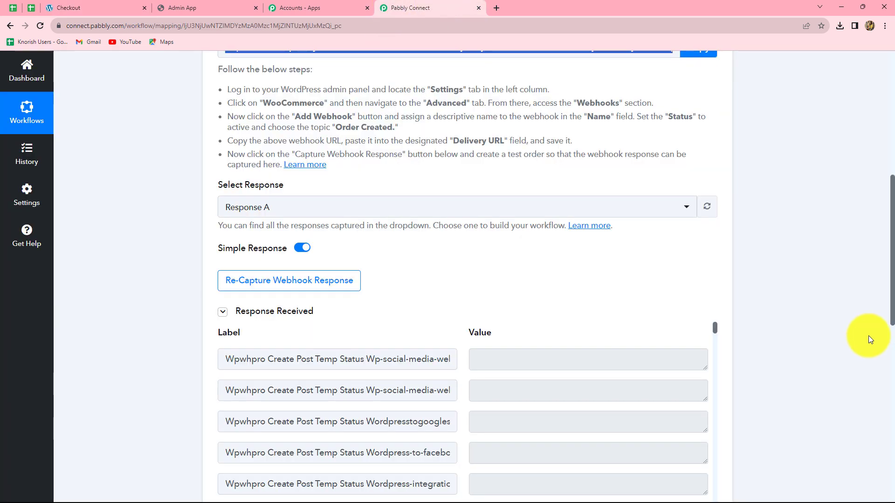
{"action": "scroll", "coordinate": [869, 343], "scroll_direction": "down", "scroll_amount": 3}
{"action": "scroll", "coordinate": [615, 334], "scroll_direction": "down", "scroll_amount": 12}
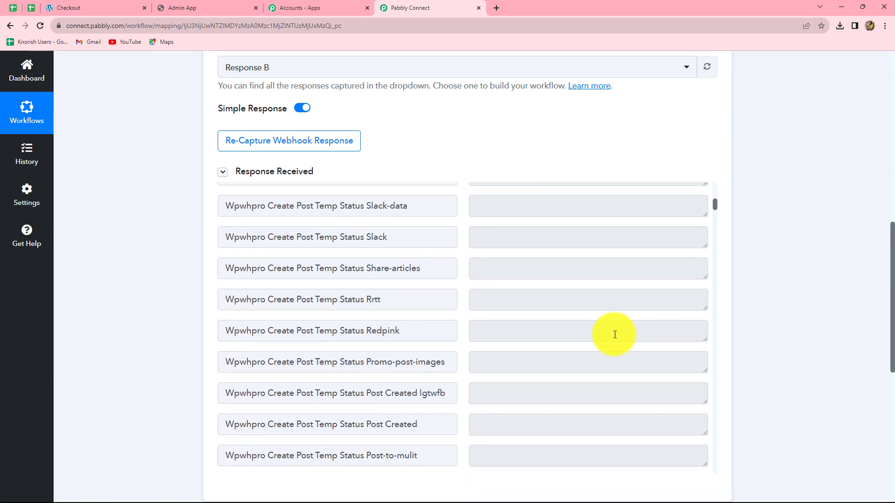
{"action": "scroll", "coordinate": [614, 334], "scroll_direction": "down", "scroll_amount": 15}
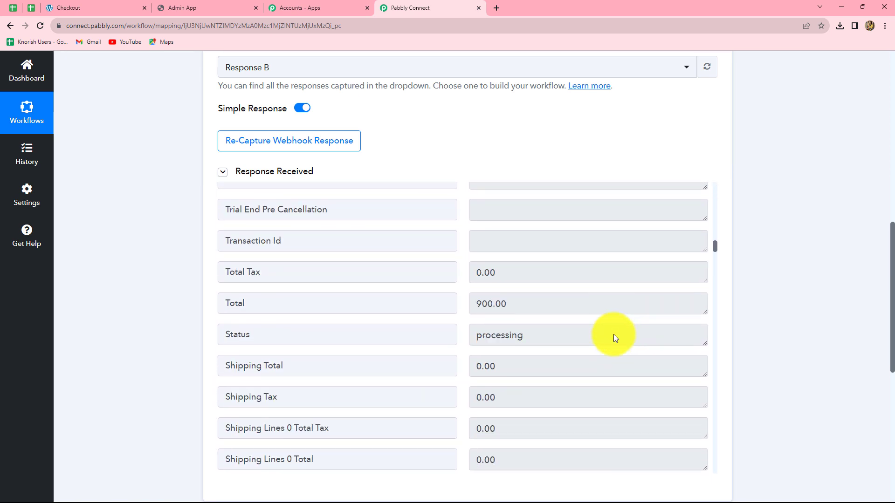
{"action": "scroll", "coordinate": [613, 334], "scroll_direction": "down", "scroll_amount": 3}
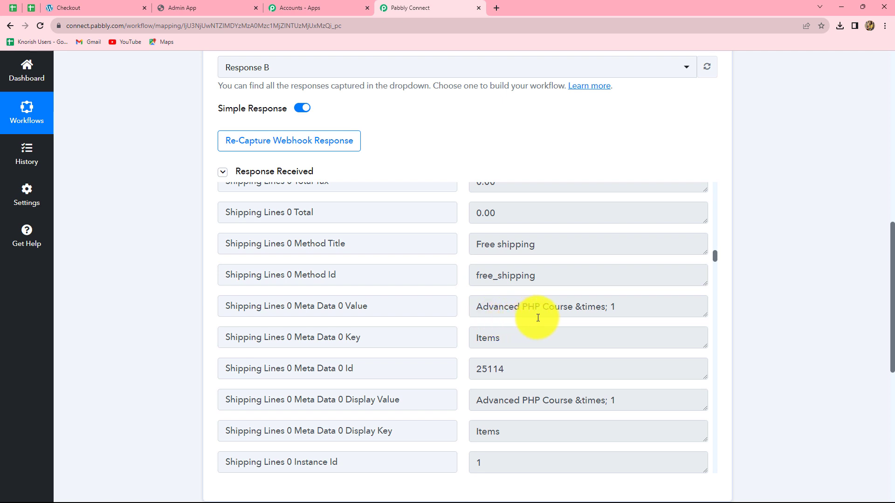
{"action": "scroll", "coordinate": [604, 333], "scroll_direction": "down", "scroll_amount": 5}
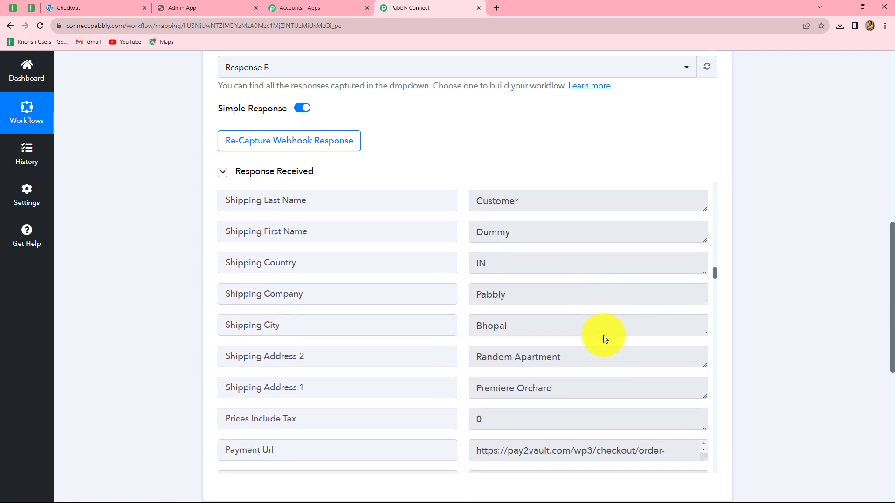
{"action": "scroll", "coordinate": [603, 335], "scroll_direction": "up", "scroll_amount": 7}
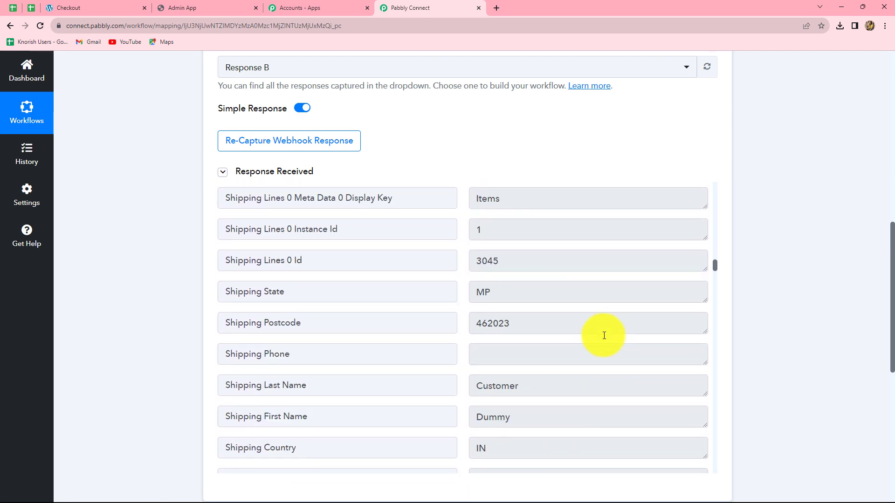
{"action": "scroll", "coordinate": [603, 335], "scroll_direction": "down", "scroll_amount": 3}
{"action": "scroll", "coordinate": [604, 334], "scroll_direction": "down", "scroll_amount": 3}
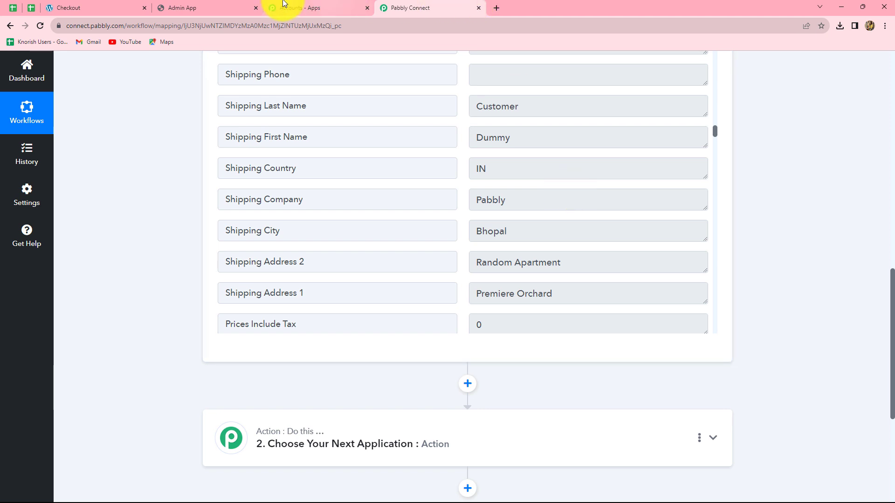
- Check the course list in the Learnyst admin and compare it with the course name in the Pabbly Connect trigger's captured response
{"action": "left_click", "coordinate": [236, 7]}
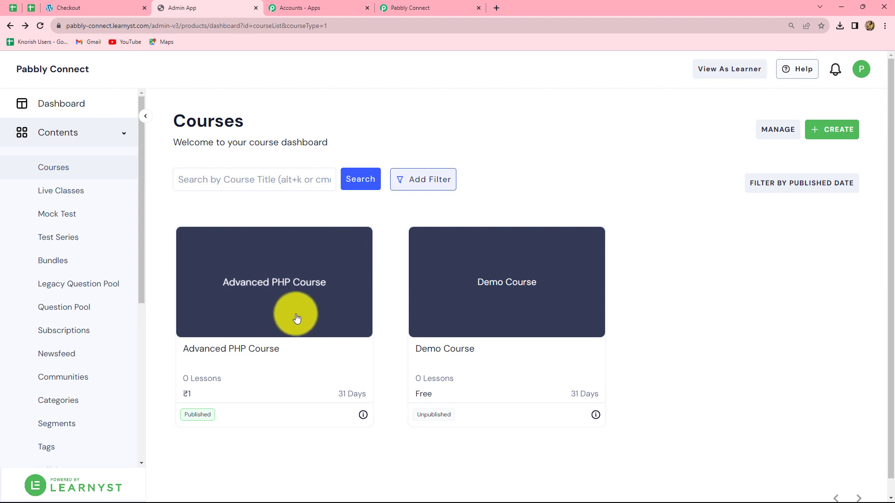
{"action": "left_click", "coordinate": [410, 8]}
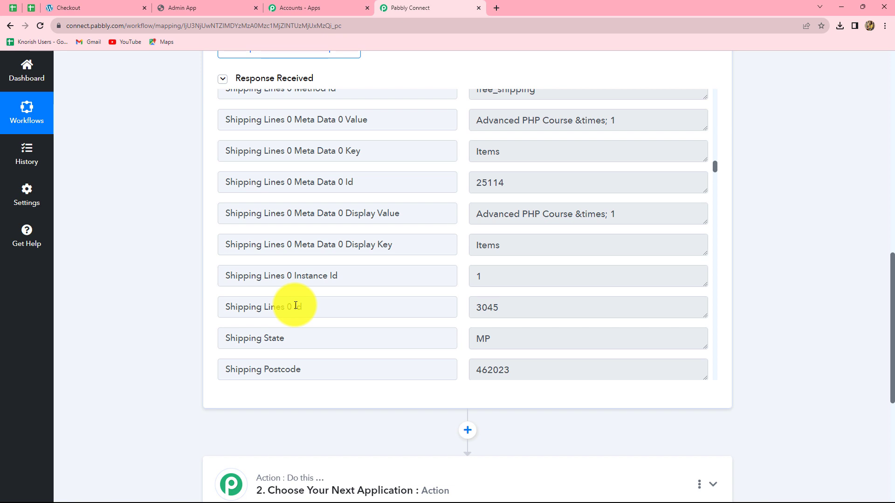
{"action": "scroll", "coordinate": [770, 330], "scroll_direction": "up", "scroll_amount": 1}
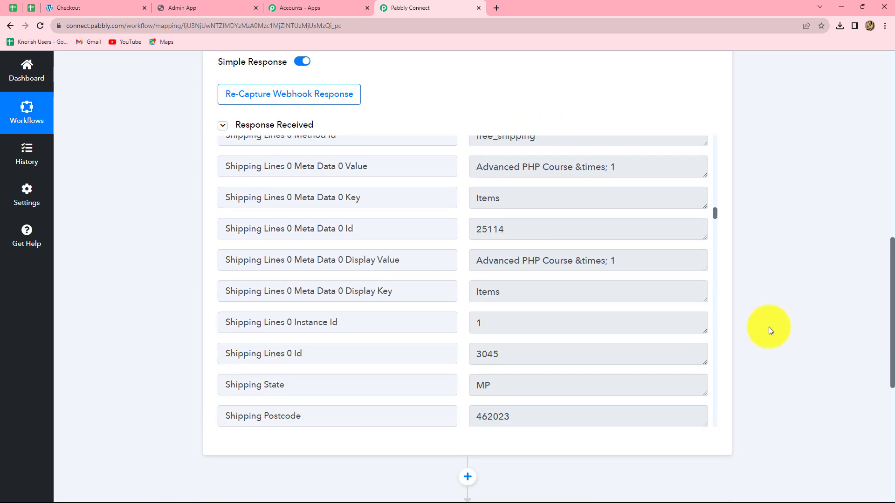
{"action": "scroll", "coordinate": [770, 330], "scroll_direction": "down", "scroll_amount": 4}
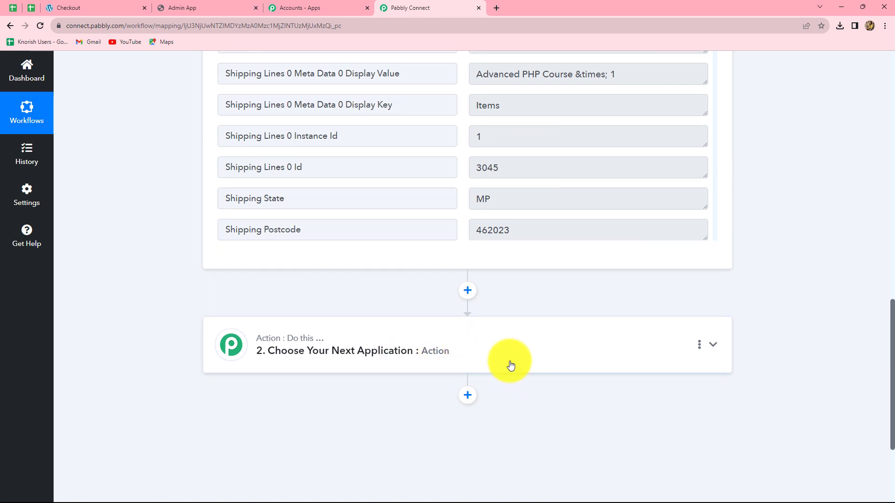
{"action": "scroll", "coordinate": [512, 354], "scroll_direction": "up", "scroll_amount": 3}
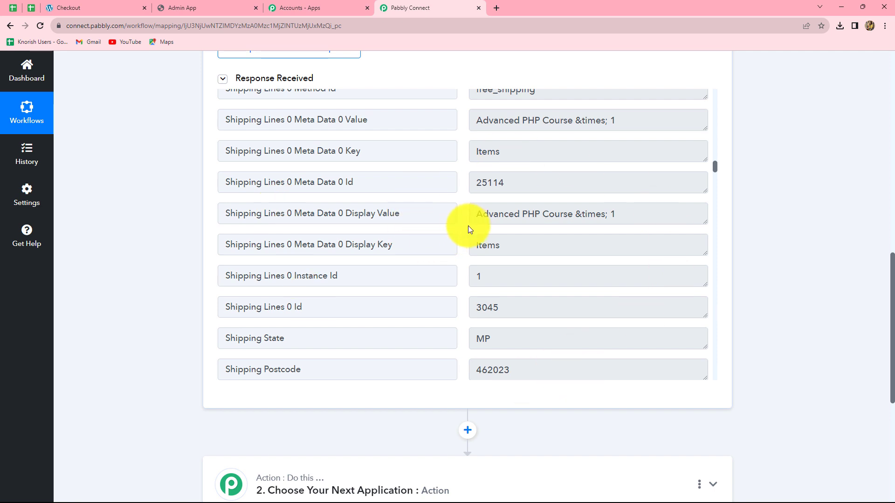
{"action": "left_click_drag", "start_coordinate": [474, 214], "coordinate": [611, 214]}
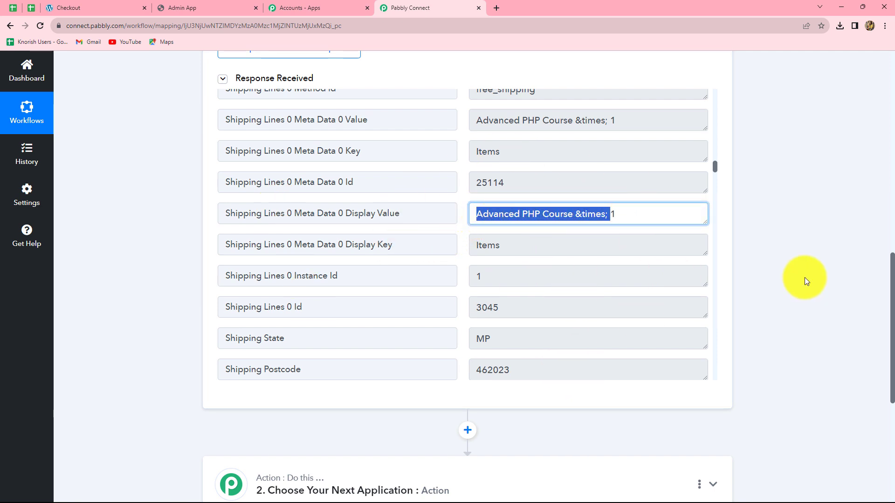
- Set the second workflow step to Filter by Pabbly with the Filter Values action event and connect it
{"action": "scroll", "coordinate": [804, 278], "scroll_direction": "down", "scroll_amount": 6}
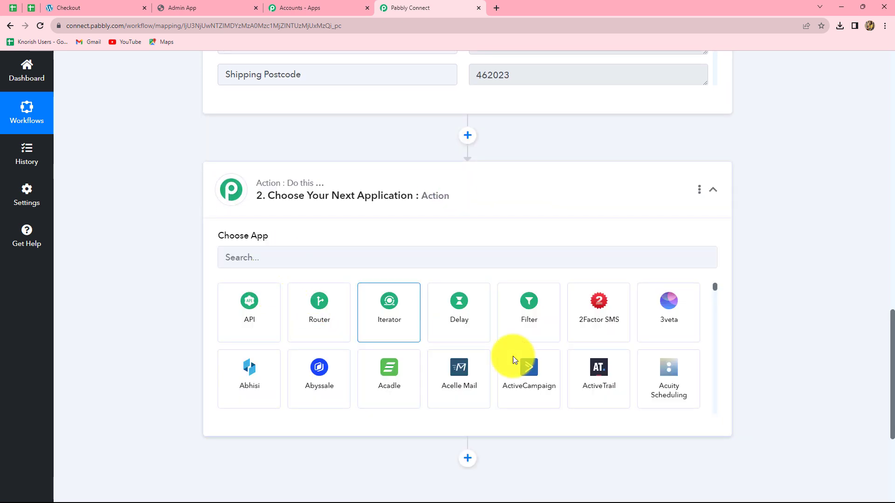
{"action": "left_click", "coordinate": [521, 334]}
{"action": "left_click", "coordinate": [270, 308]}
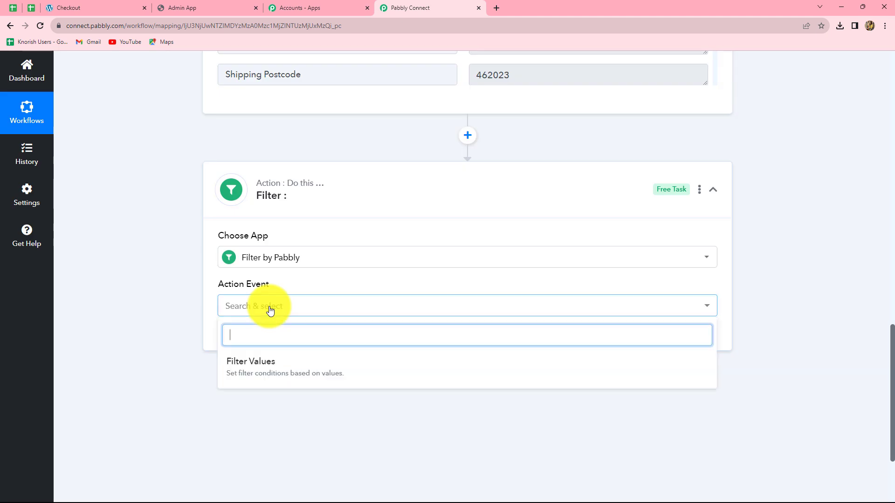
{"action": "left_click", "coordinate": [265, 369]}
{"action": "left_click", "coordinate": [256, 345]}
{"action": "scroll", "coordinate": [224, 257], "scroll_direction": "down", "scroll_amount": 3}
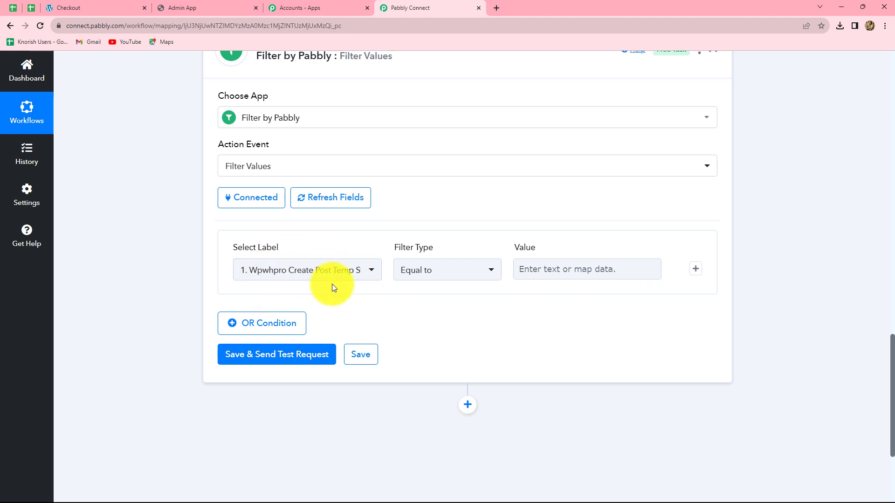
- Examine the filter's label, type and value fields and look through the trigger's captured response for the course name entries
{"action": "left_click", "coordinate": [446, 275]}
{"action": "left_click", "coordinate": [645, 301]}
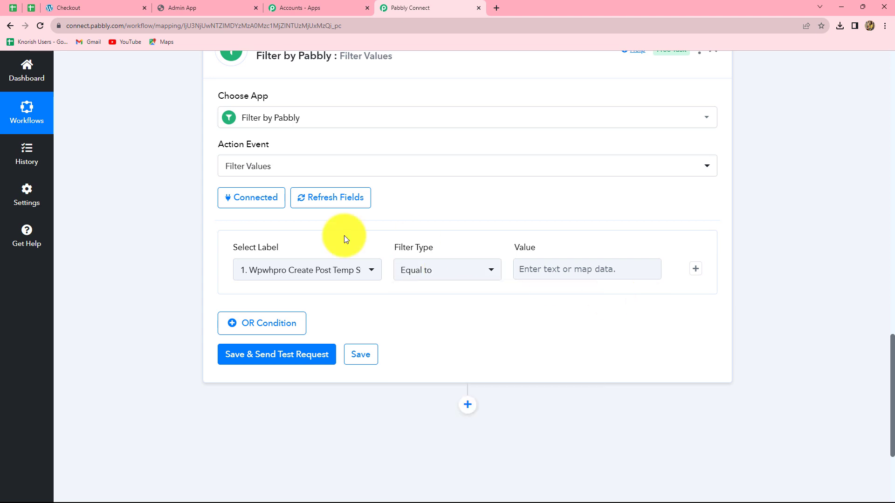
{"action": "left_click", "coordinate": [518, 269]}
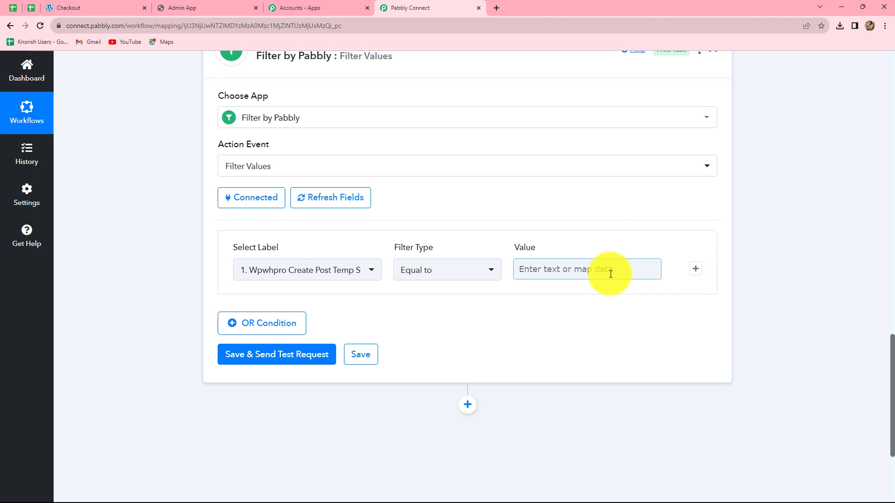
{"action": "scroll", "coordinate": [335, 252], "scroll_direction": "down", "scroll_amount": 1}
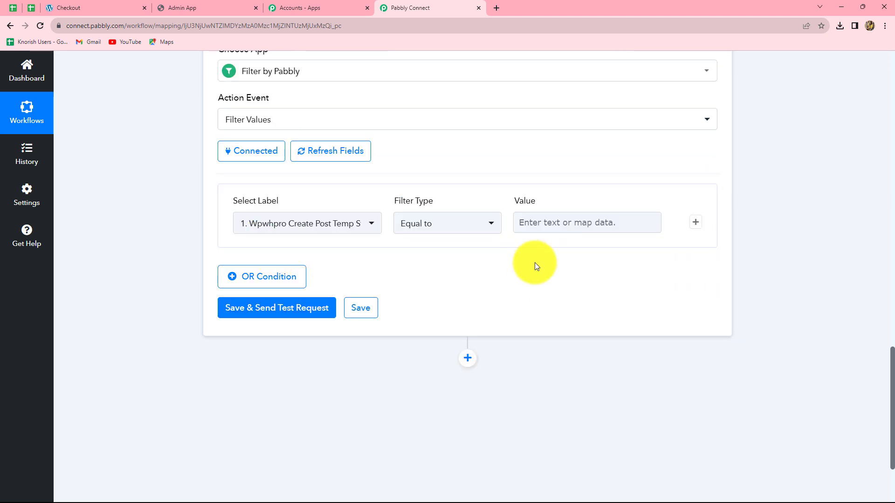
{"action": "scroll", "coordinate": [535, 267], "scroll_direction": "up", "scroll_amount": 10}
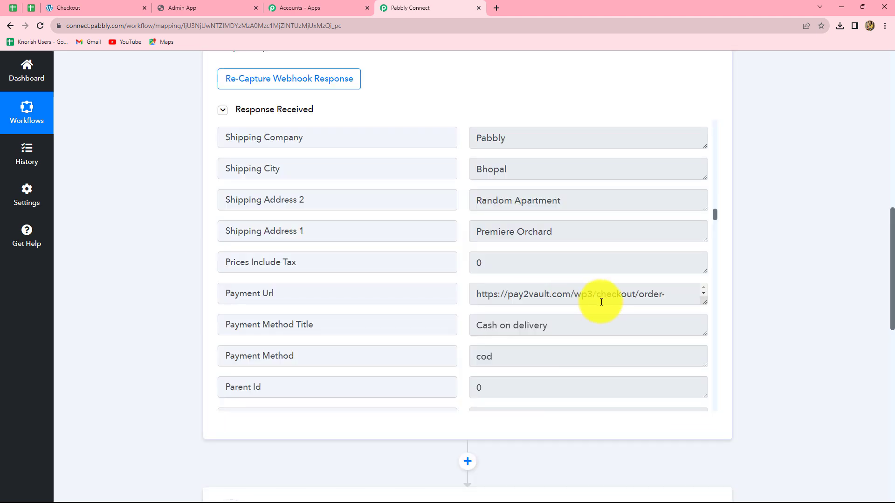
{"action": "scroll", "coordinate": [600, 300], "scroll_direction": "up", "scroll_amount": 9}
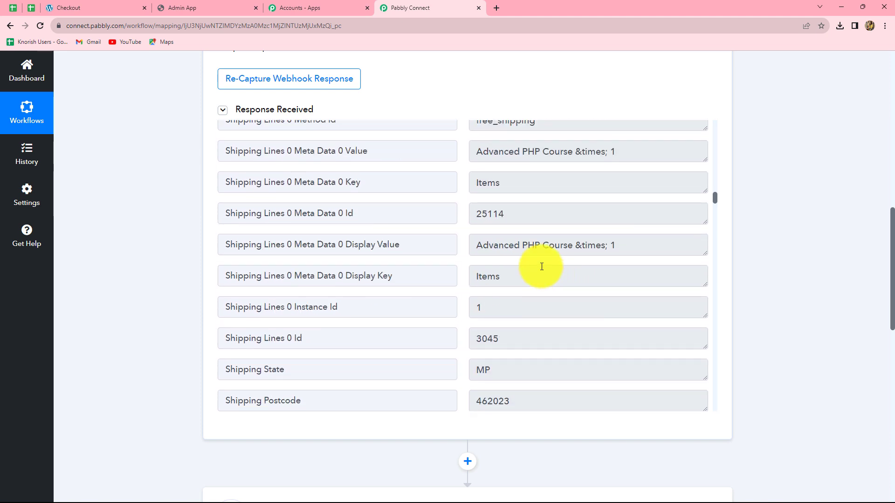
{"action": "scroll", "coordinate": [557, 280], "scroll_direction": "up", "scroll_amount": 2}
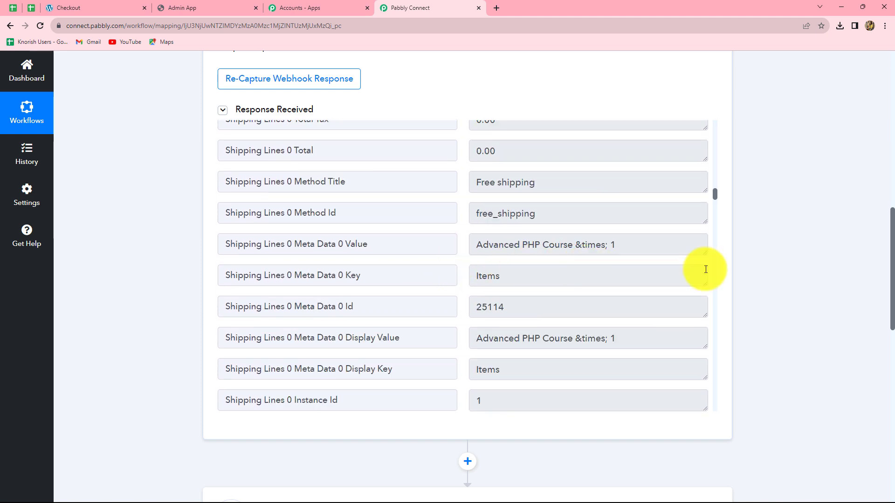
{"action": "scroll", "coordinate": [823, 278], "scroll_direction": "down", "scroll_amount": 12}
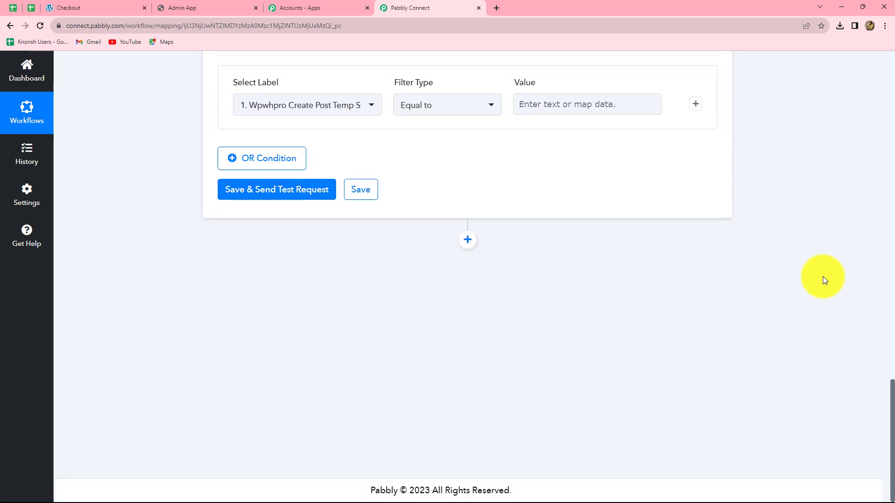
- Search the webhook data for the Advanced PHP Course and select Line Items 0 Name as the filter condition's label
{"action": "left_click", "coordinate": [306, 110]}
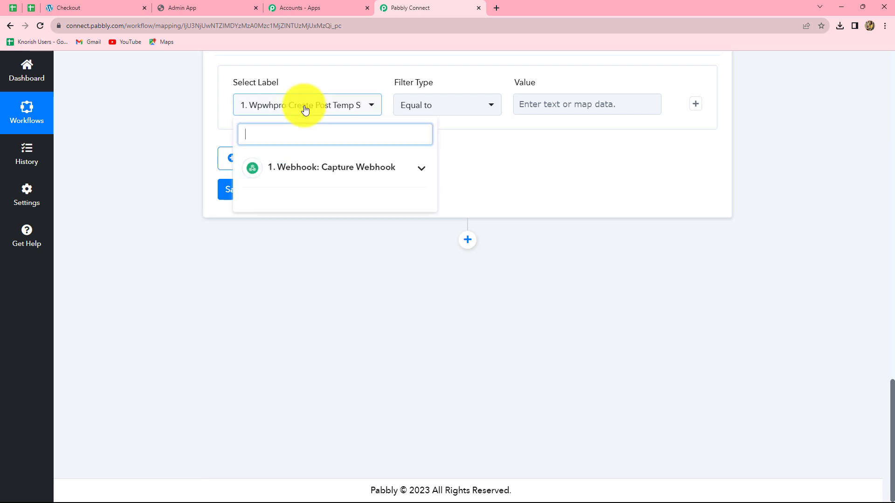
{"action": "left_click", "coordinate": [317, 167]}
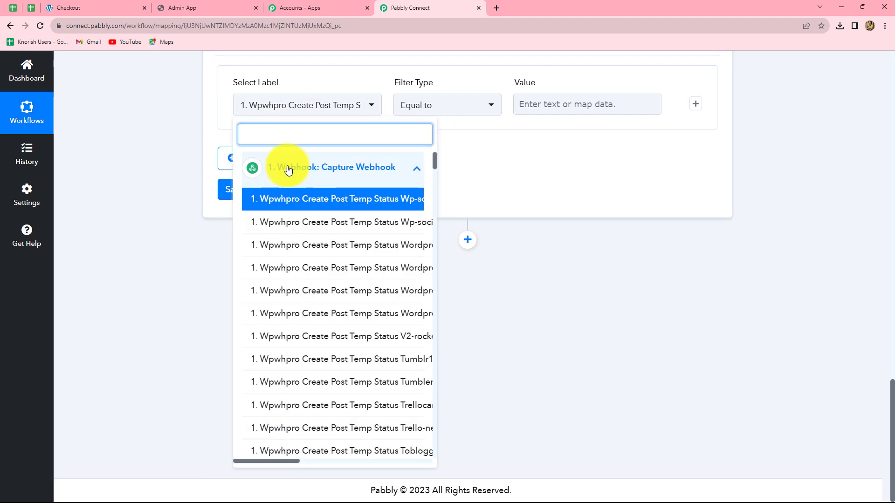
{"action": "type", "text": "Adv"}
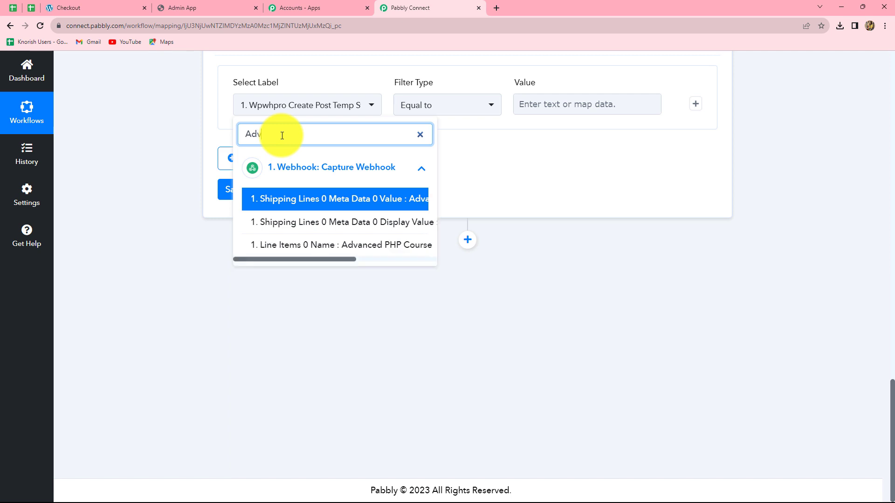
{"action": "type", "text": "ance"}
{"action": "left_click", "coordinate": [369, 244]}
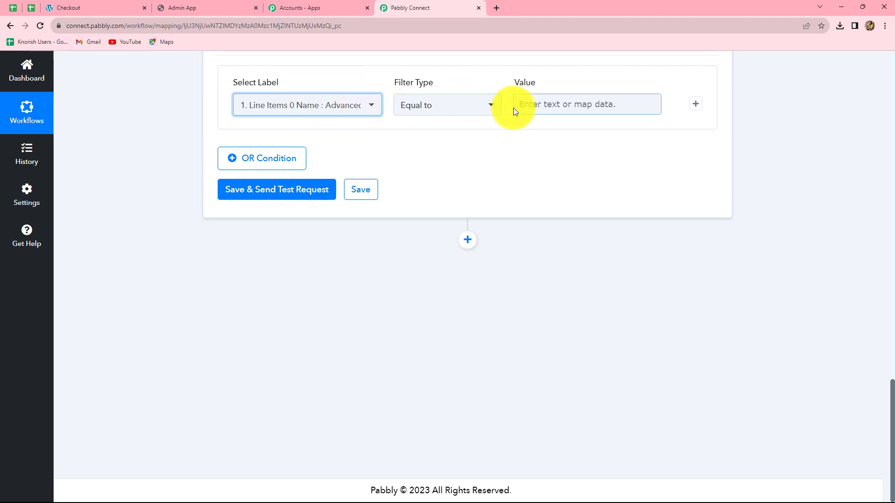
- Map Line Items 0 Name (Advanced PHP Course) as the filter's Equal to value, then save and send a test request
{"action": "left_click", "coordinate": [551, 103]}
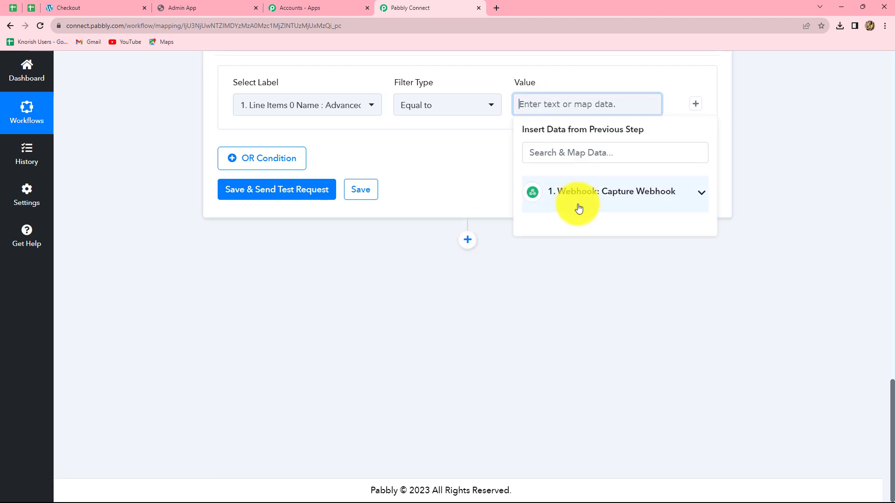
{"action": "left_click", "coordinate": [575, 200]}
{"action": "left_click", "coordinate": [547, 152]}
{"action": "type", "text": "adva"}
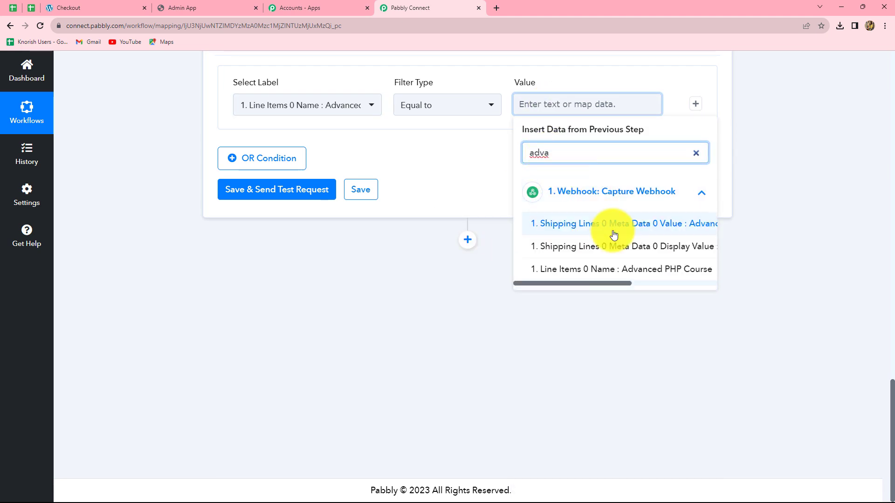
{"action": "left_click", "coordinate": [629, 268]}
{"action": "scroll", "coordinate": [419, 273], "scroll_direction": "up", "scroll_amount": 3}
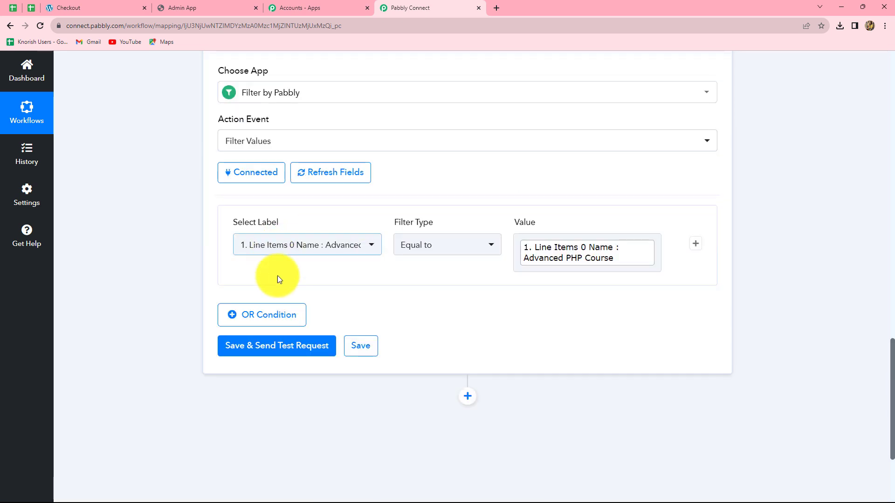
{"action": "left_click", "coordinate": [274, 352]}
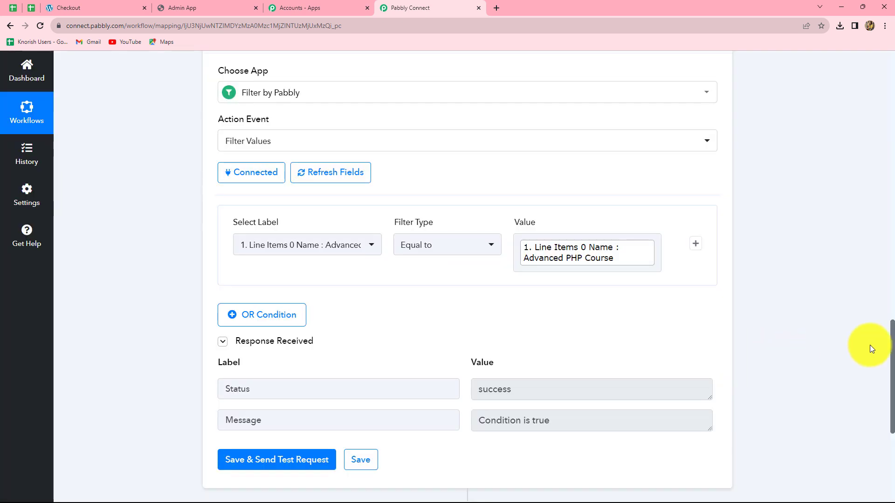
- Review the filter's test response against the trigger data and the course list in the Learnyst admin, and return to Pabbly Connect
{"action": "scroll", "coordinate": [873, 335], "scroll_direction": "down", "scroll_amount": 3}
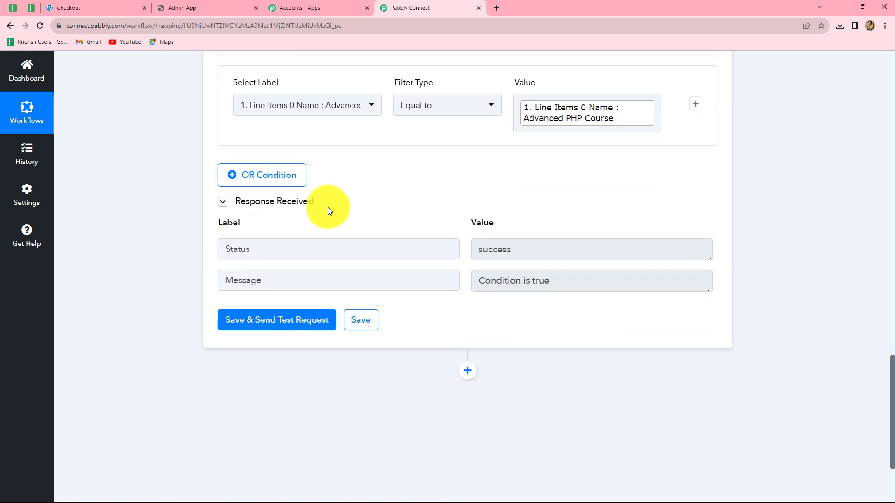
{"action": "scroll", "coordinate": [463, 261], "scroll_direction": "up", "scroll_amount": 15}
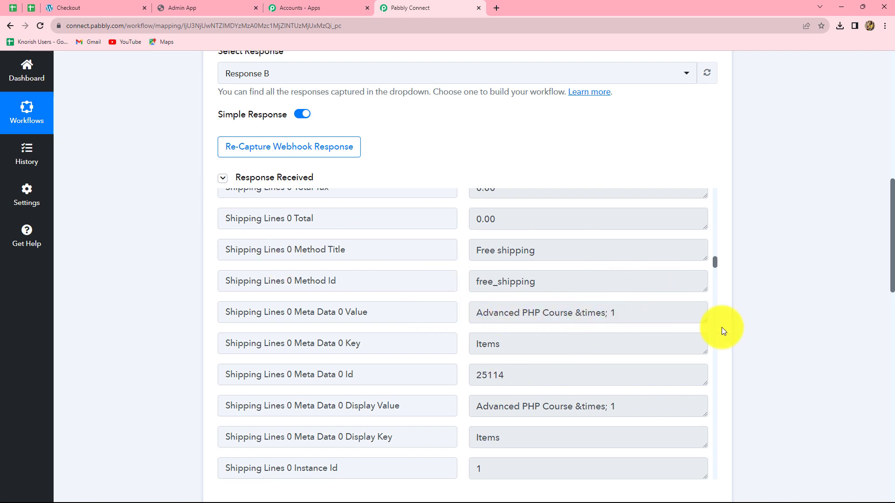
{"action": "scroll", "coordinate": [743, 259], "scroll_direction": "down", "scroll_amount": 8}
{"action": "scroll", "coordinate": [742, 258], "scroll_direction": "down", "scroll_amount": 10}
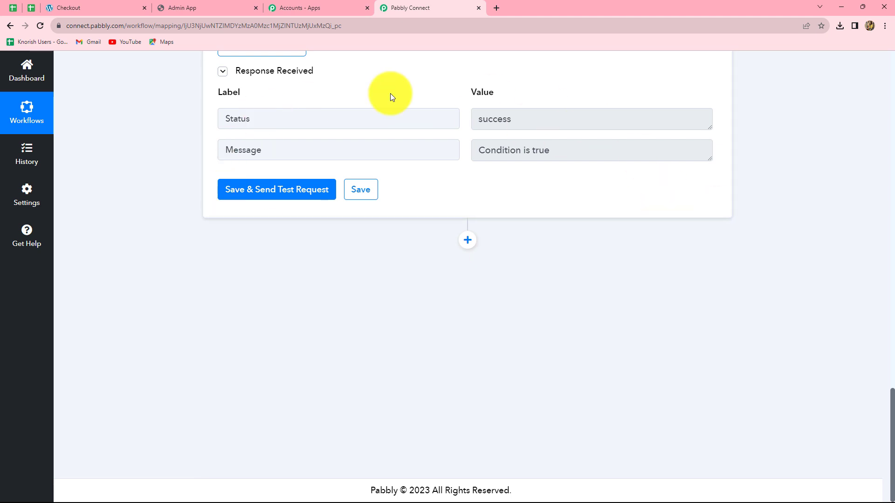
{"action": "left_click", "coordinate": [226, 8]}
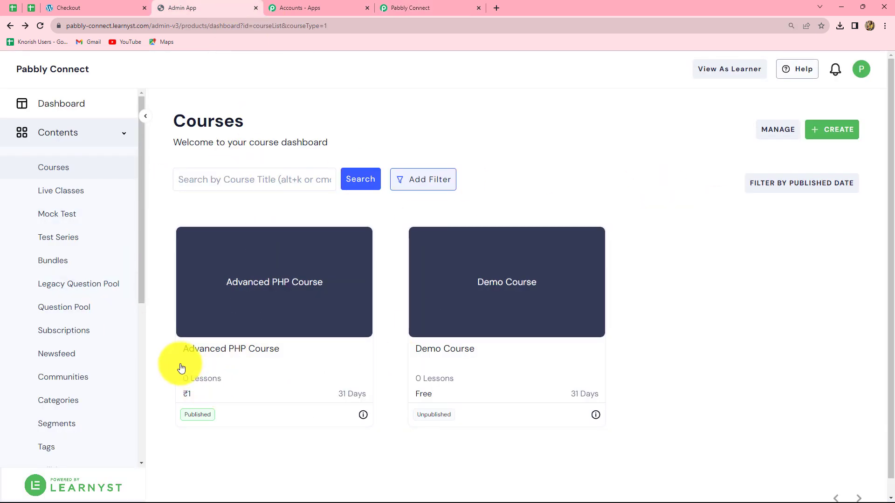
{"action": "left_click", "coordinate": [400, 6]}
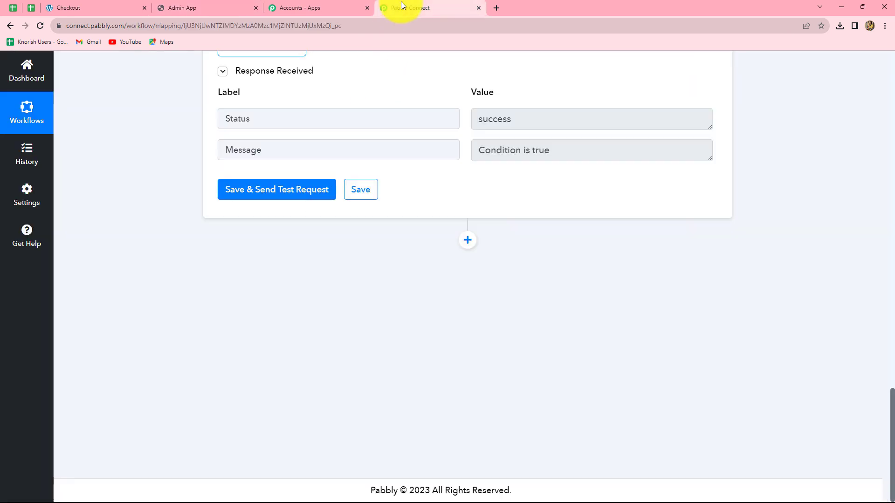
- Add an action step after the filter using Learnyst with the Sign up action event
{"action": "left_click", "coordinate": [468, 240]}
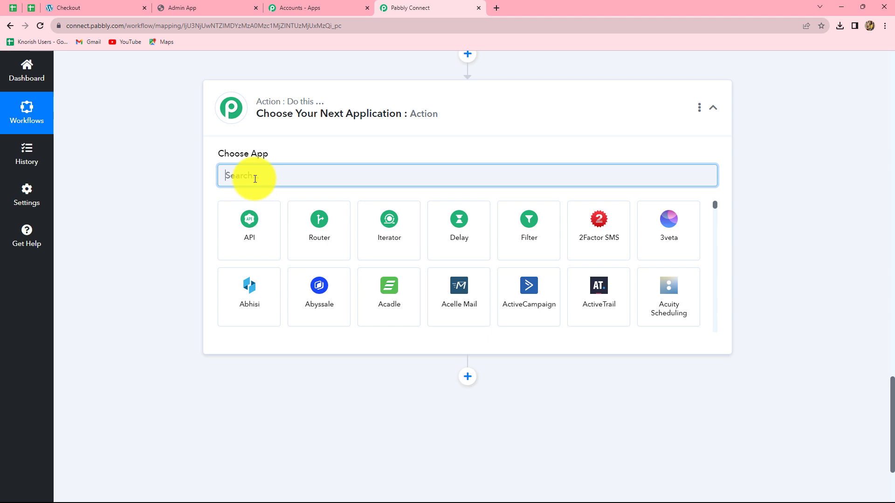
{"action": "type", "text": "Lear"}
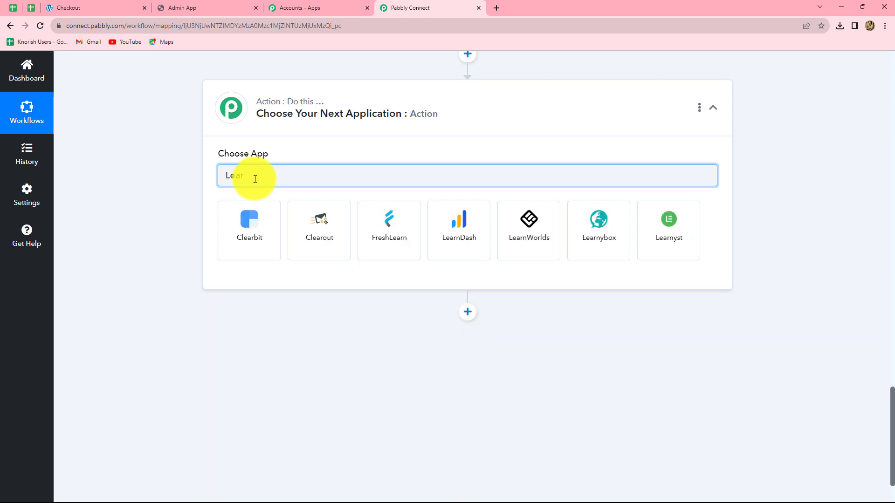
{"action": "left_click", "coordinate": [661, 216]}
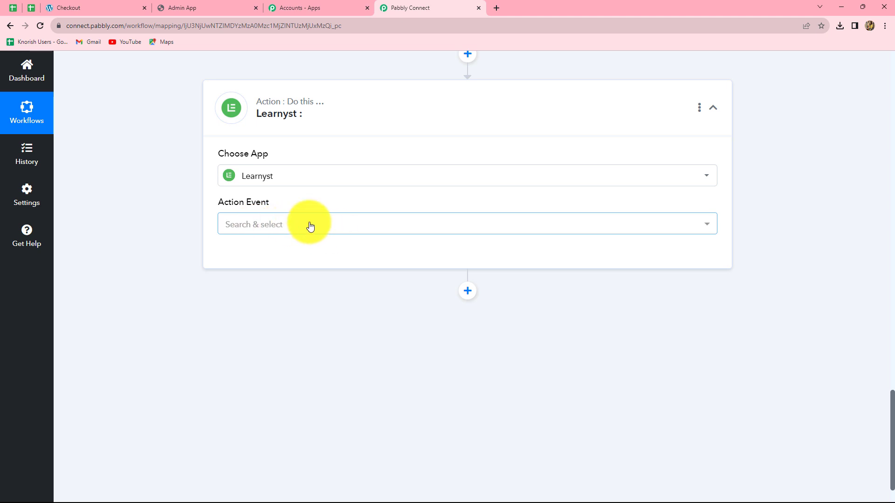
{"action": "left_click", "coordinate": [256, 230]}
{"action": "left_click", "coordinate": [243, 323]}
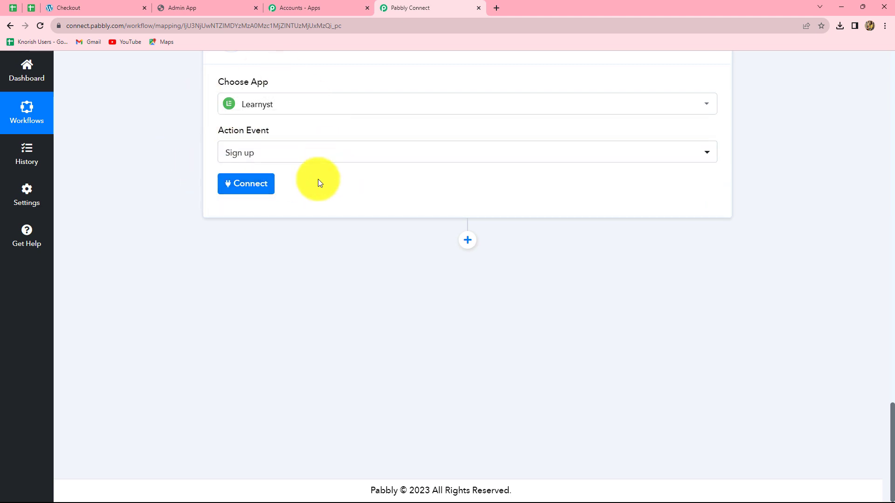
- Start adding a new connection for the Learnyst Sign up action and review where to find the API key and School ID
{"action": "left_click", "coordinate": [242, 190]}
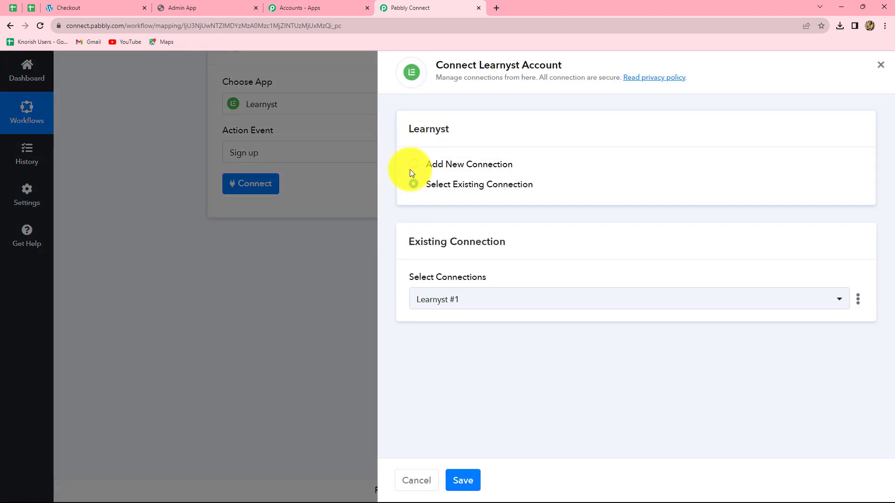
{"action": "left_click", "coordinate": [413, 165]}
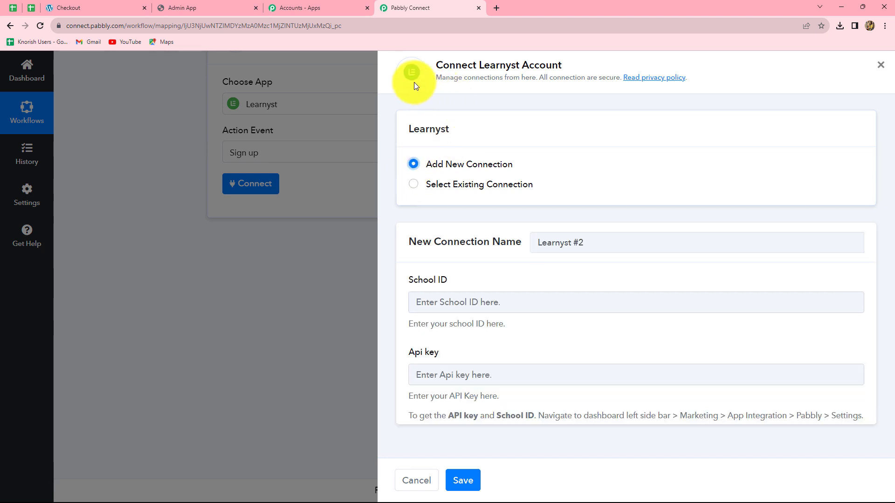
{"action": "scroll", "coordinate": [216, 243], "scroll_direction": "up", "scroll_amount": 3}
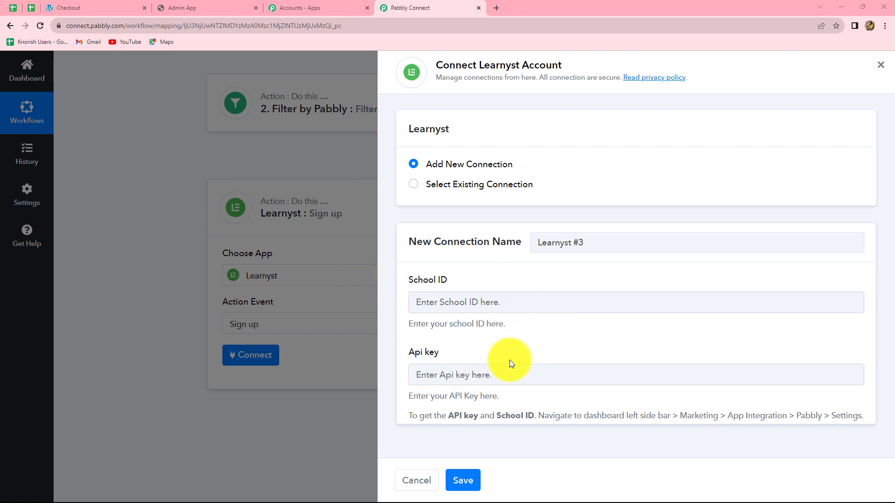
{"action": "left_click_drag", "start_coordinate": [411, 415], "coordinate": [853, 421]}
{"action": "left_click", "coordinate": [749, 398]}
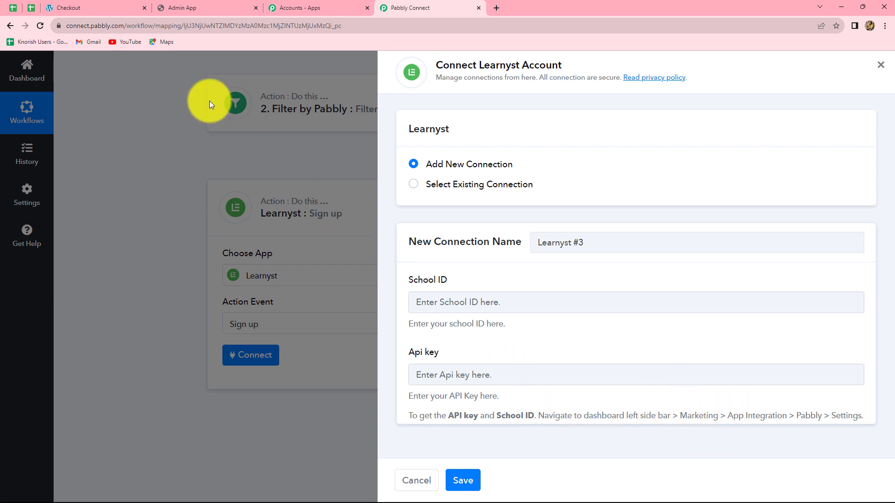
- Switch to the Learnyst admin and open the settings of the Pabbly integration under the marketing integrations
{"action": "left_click", "coordinate": [194, 7]}
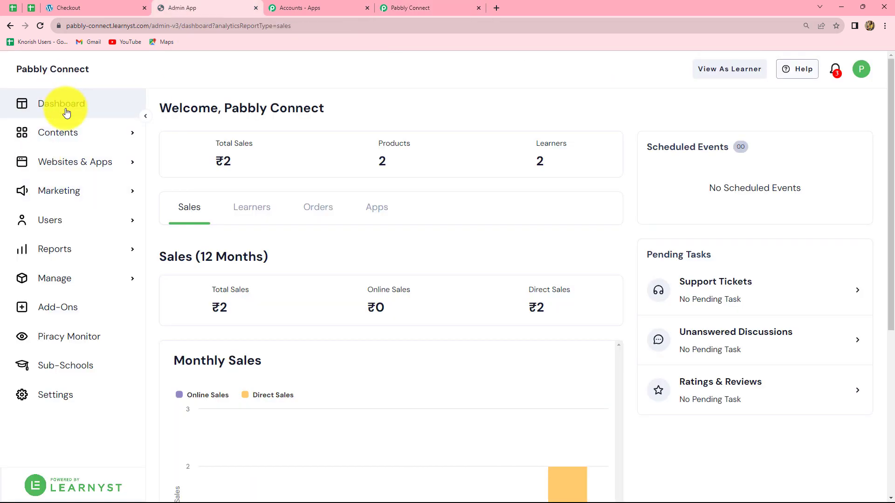
{"action": "left_click", "coordinate": [120, 191]}
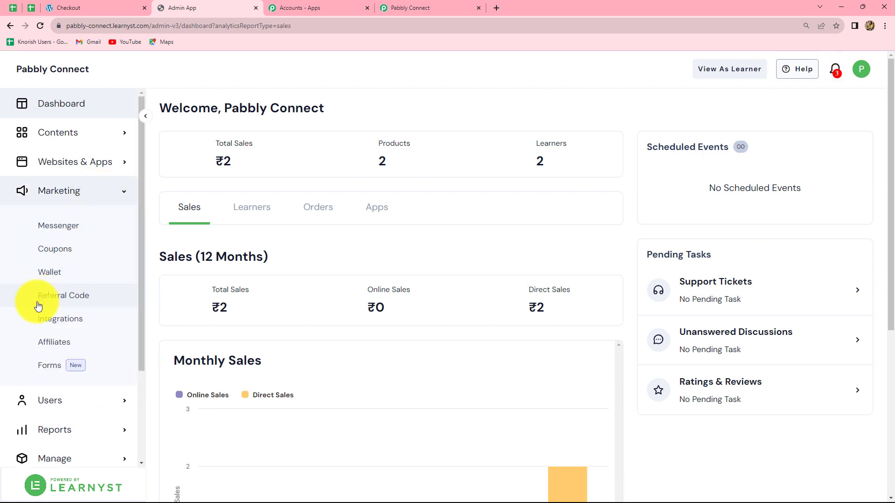
{"action": "left_click", "coordinate": [72, 319]}
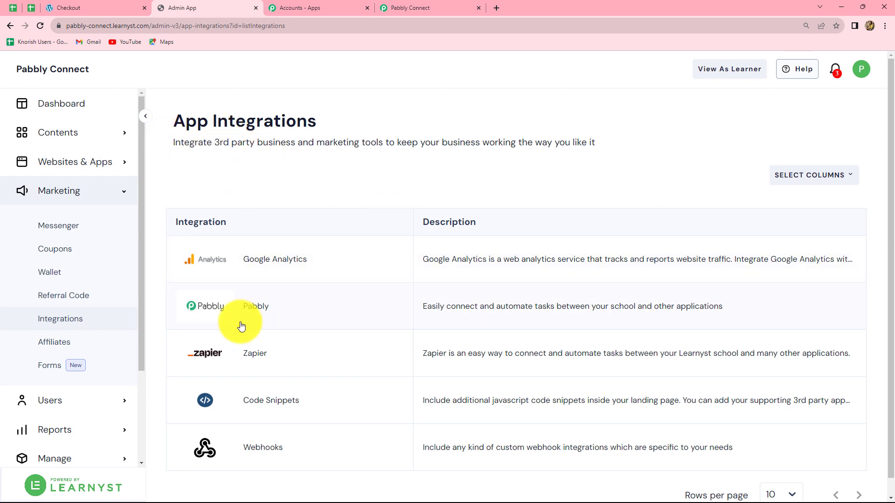
{"action": "scroll", "coordinate": [241, 326], "scroll_direction": "down", "scroll_amount": 1}
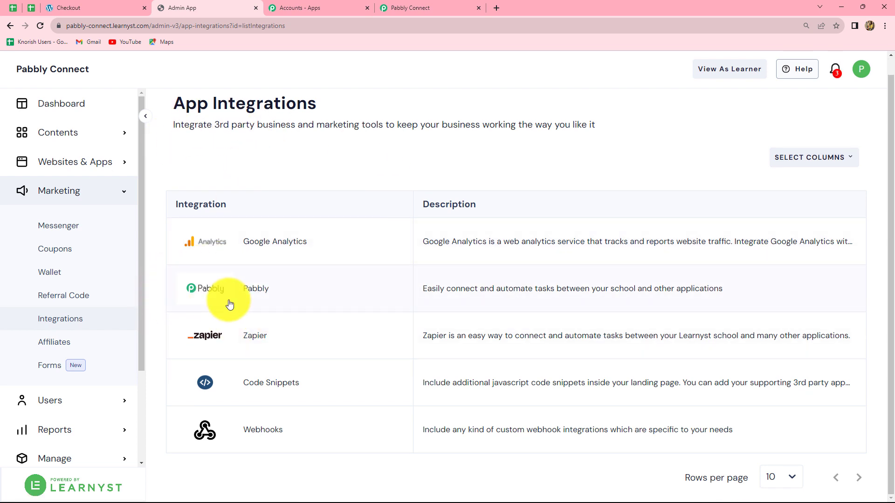
{"action": "left_click", "coordinate": [216, 292]}
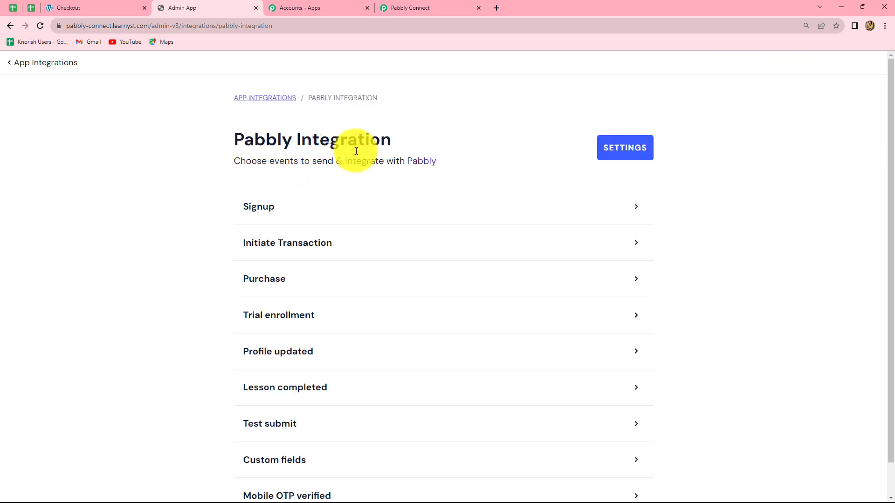
{"action": "left_click", "coordinate": [626, 158]}
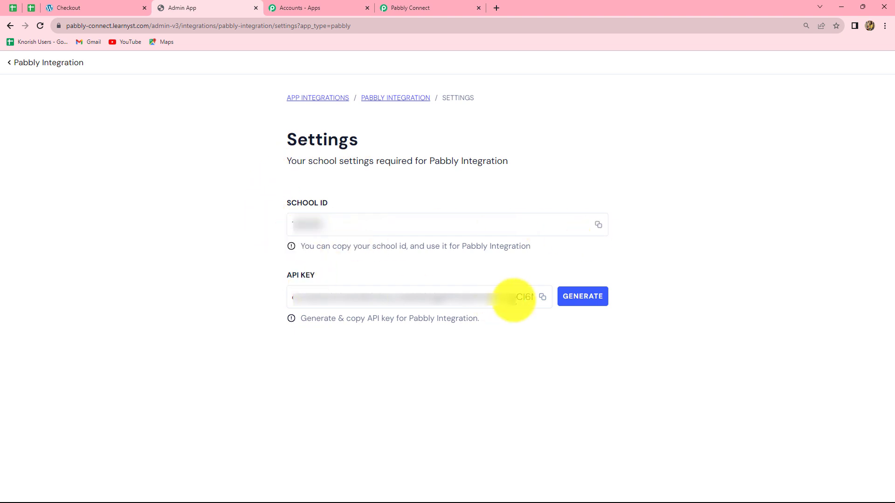
- Copy the School ID from Learnyst and paste it into the School ID field of the new connection in Pabbly Connect
{"action": "left_click", "coordinate": [597, 227]}
{"action": "left_click", "coordinate": [445, 8]}
{"action": "left_click", "coordinate": [445, 304]}
{"action": "key", "text": "ctrl+v"}
{"action": "left_click", "coordinate": [460, 374]}
- Copy the API key from the Learnyst settings, paste it into the new connection's Api key field, and save the connection
{"action": "left_click", "coordinate": [191, 6]}
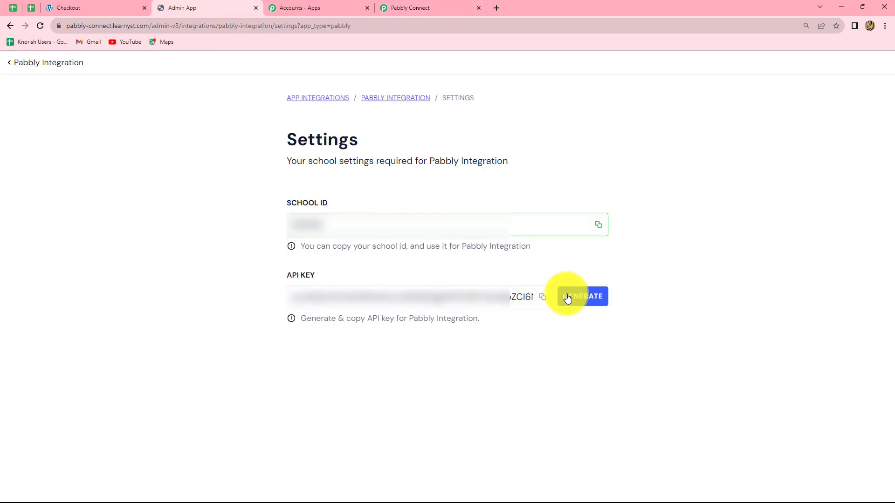
{"action": "left_click", "coordinate": [539, 297]}
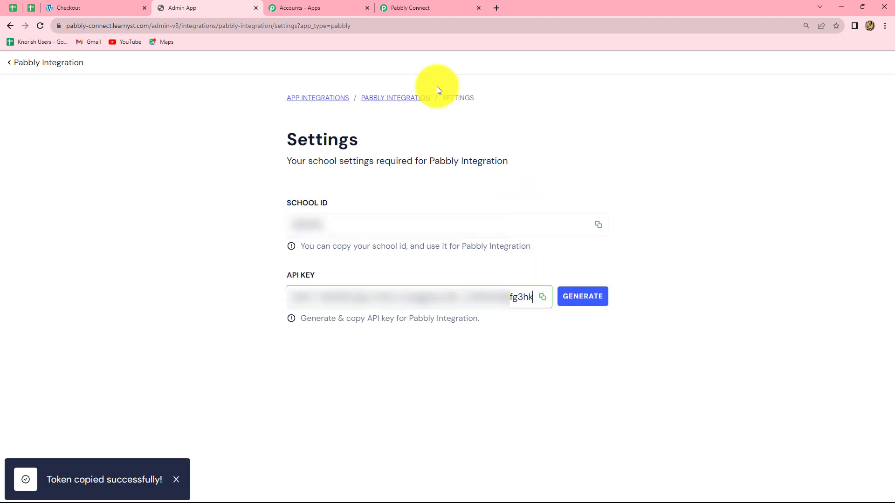
{"action": "left_click", "coordinate": [417, 7]}
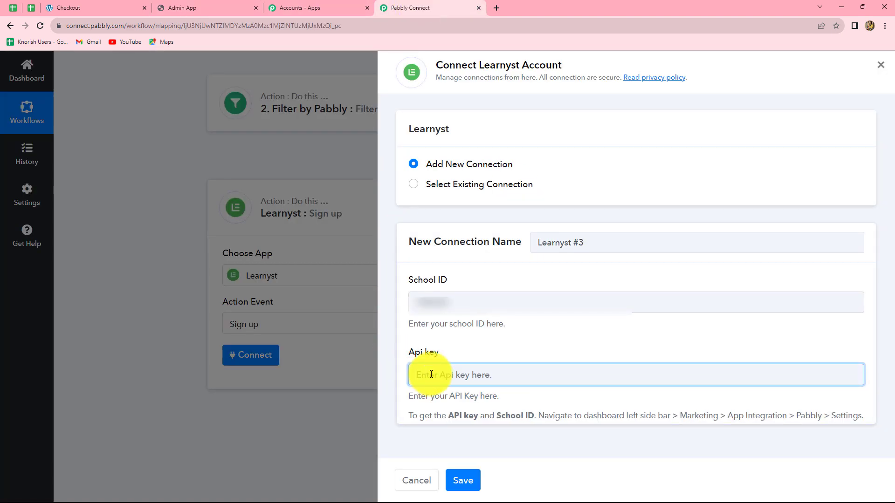
{"action": "key", "text": "ctrl+v"}
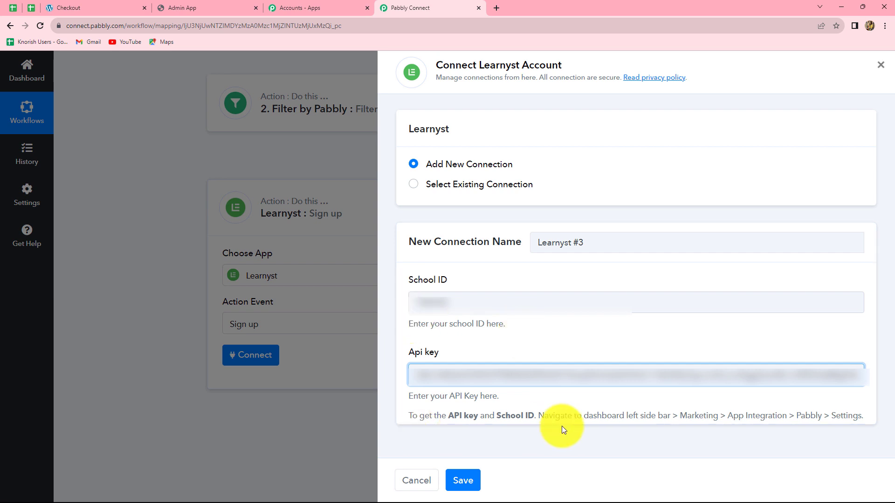
{"action": "left_click", "coordinate": [463, 481]}
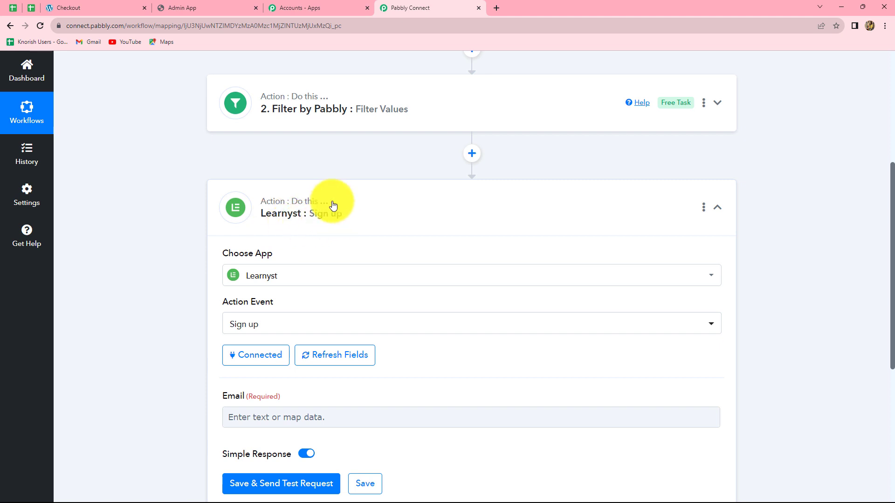
- Examine the WooCommerce order data received by the trigger and the filter's response, and return to the sign-up action's Email field
{"action": "scroll", "coordinate": [830, 289], "scroll_direction": "down", "scroll_amount": 5}
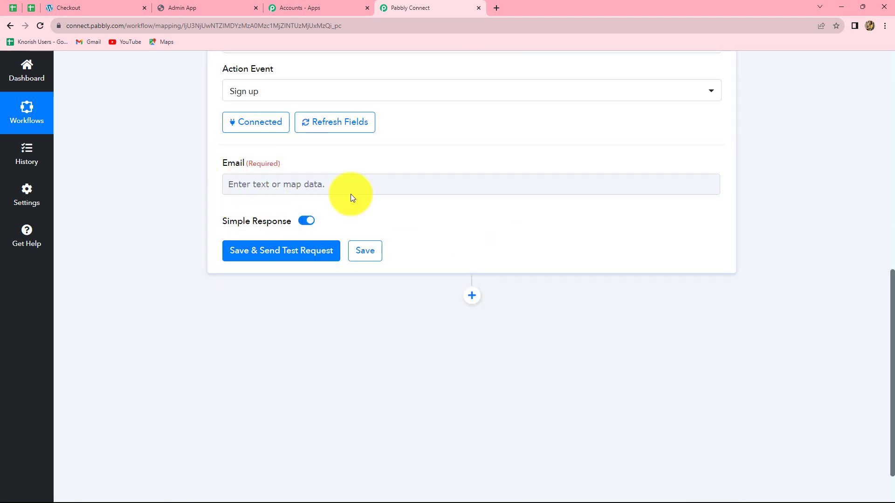
{"action": "scroll", "coordinate": [272, 295], "scroll_direction": "up", "scroll_amount": 3}
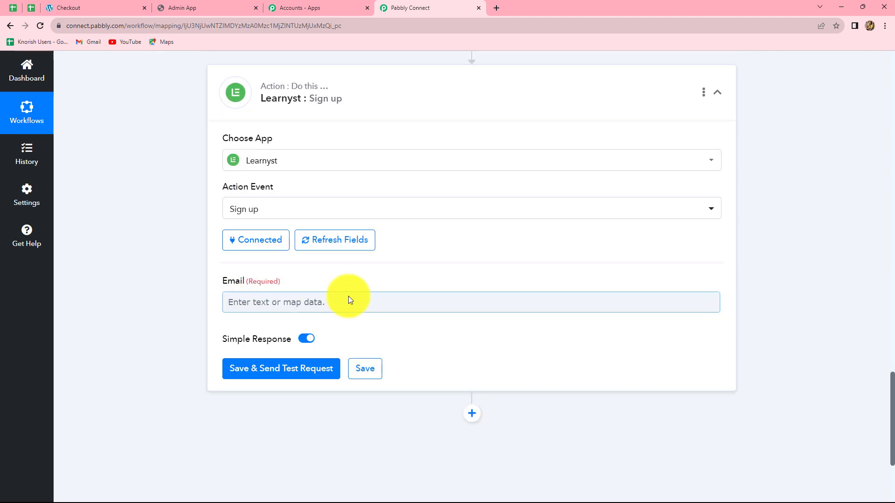
{"action": "scroll", "coordinate": [526, 276], "scroll_direction": "up", "scroll_amount": 5}
{"action": "scroll", "coordinate": [527, 276], "scroll_direction": "up", "scroll_amount": 15}
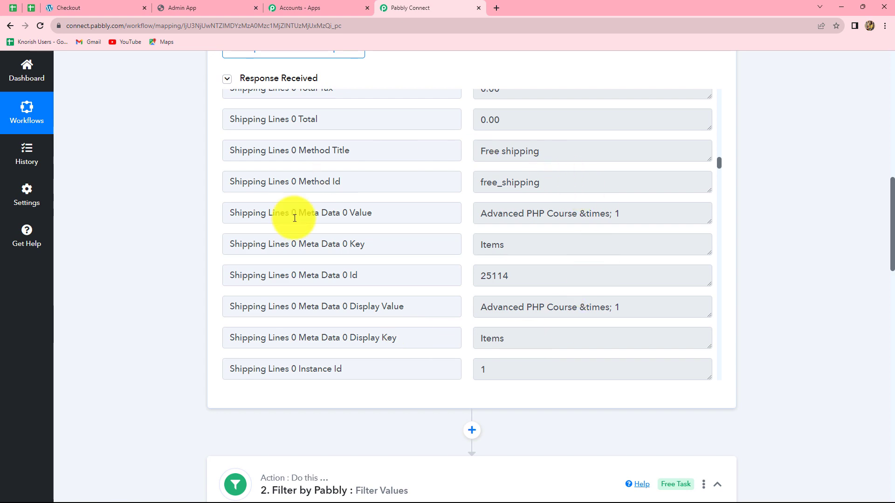
{"action": "scroll", "coordinate": [593, 301], "scroll_direction": "up", "scroll_amount": 2}
{"action": "scroll", "coordinate": [593, 300], "scroll_direction": "up", "scroll_amount": 15}
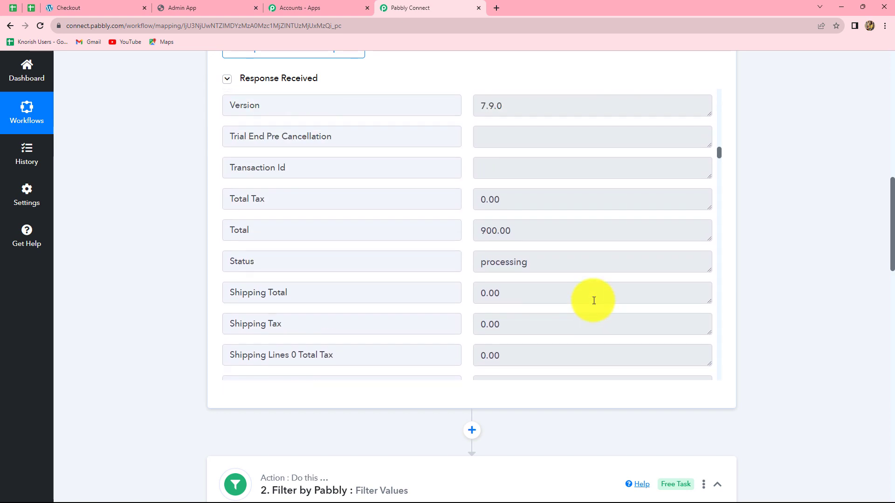
{"action": "scroll", "coordinate": [854, 316], "scroll_direction": "down", "scroll_amount": 20}
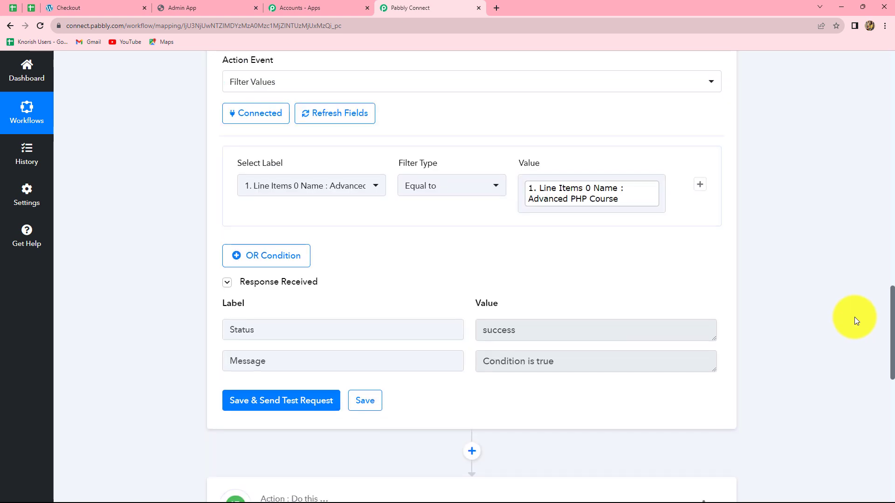
{"action": "scroll", "coordinate": [854, 317], "scroll_direction": "down", "scroll_amount": 1}
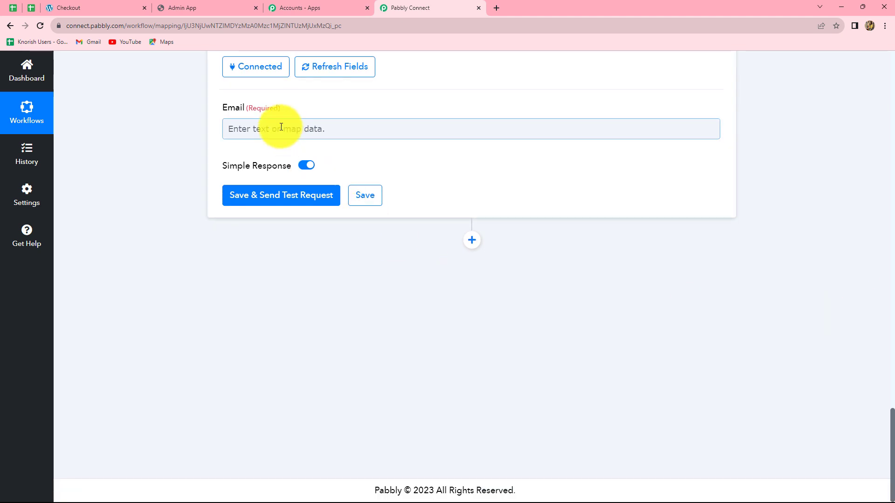
- Search the WooCommerce order data for "email" and map the filled Billing Email to the sign-up action's Email field
{"action": "left_click", "coordinate": [257, 130]}
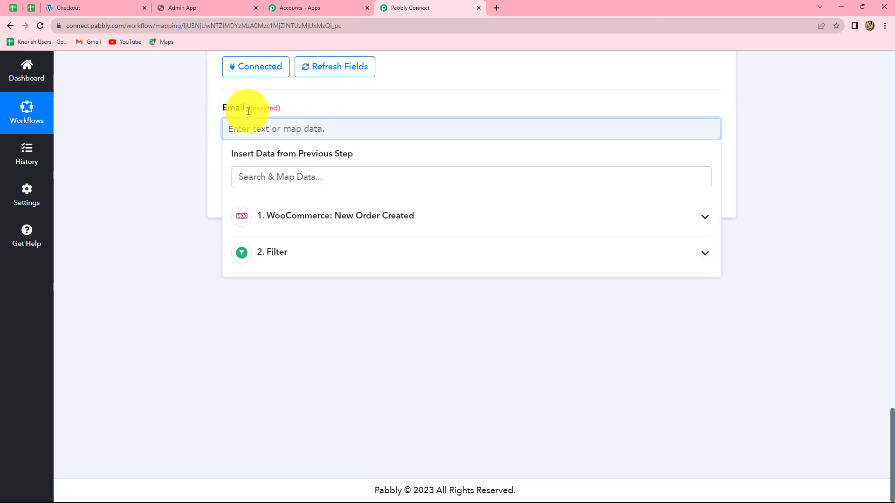
{"action": "left_click", "coordinate": [299, 226]}
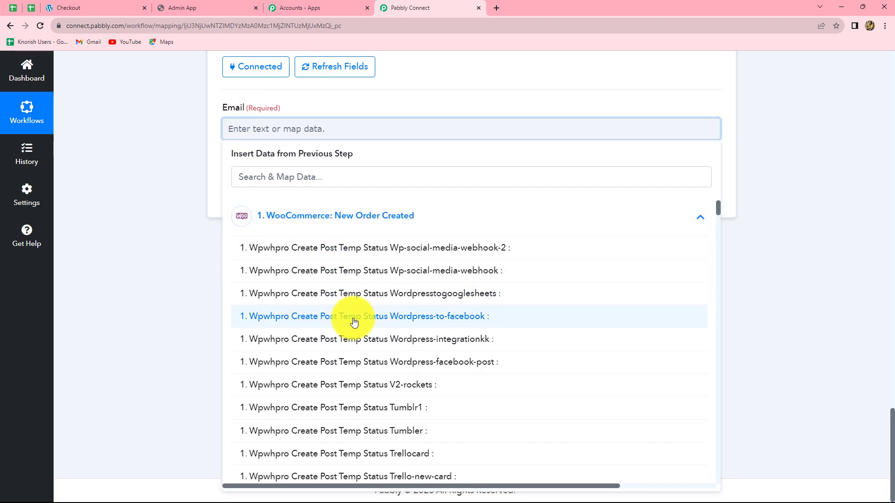
{"action": "scroll", "coordinate": [354, 321], "scroll_direction": "down", "scroll_amount": 4}
{"action": "scroll", "coordinate": [354, 322], "scroll_direction": "down", "scroll_amount": 20}
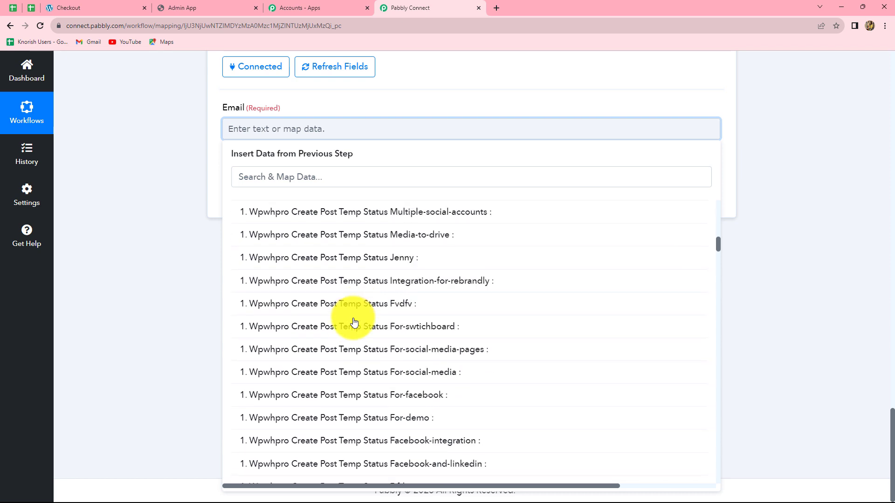
{"action": "scroll", "coordinate": [354, 321], "scroll_direction": "down", "scroll_amount": 10}
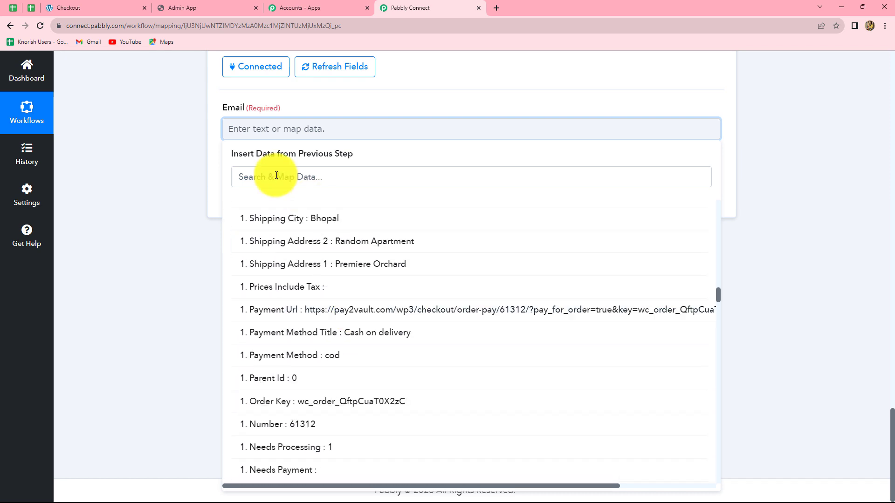
{"action": "left_click", "coordinate": [259, 177]}
{"action": "type", "text": "email"}
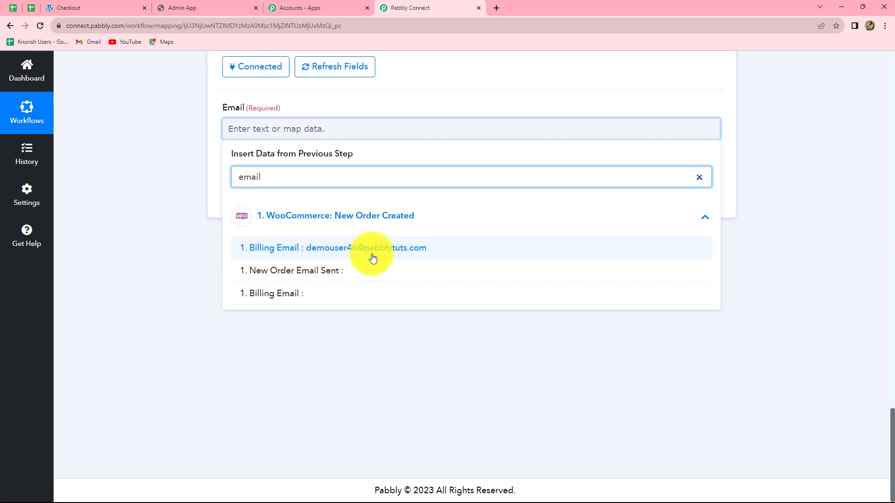
{"action": "left_click", "coordinate": [406, 250]}
{"action": "left_click", "coordinate": [781, 144]}
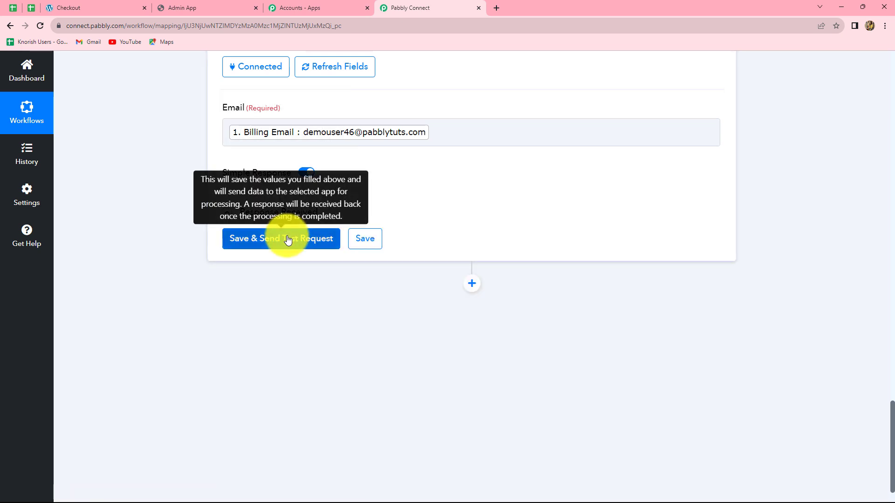
- Save the sign-up action, send a test request, and check the User Id in the response
{"action": "left_click", "coordinate": [288, 238]}
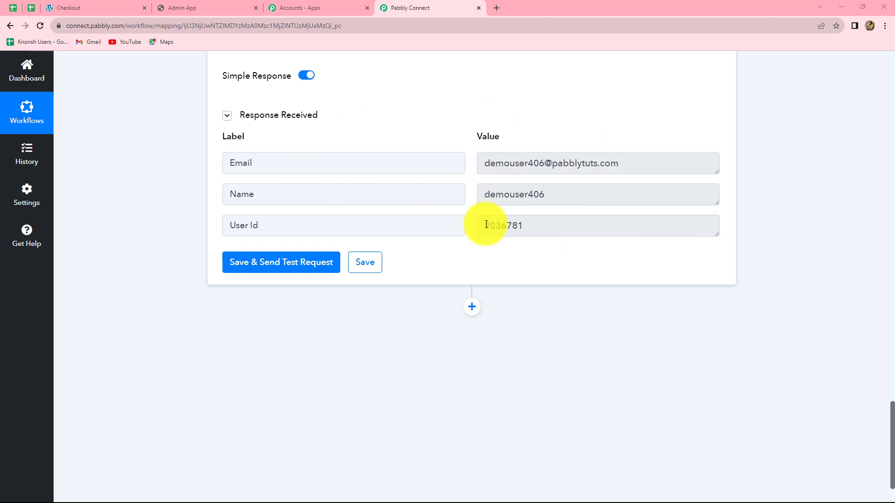
{"action": "left_click_drag", "start_coordinate": [485, 226], "coordinate": [530, 225]}
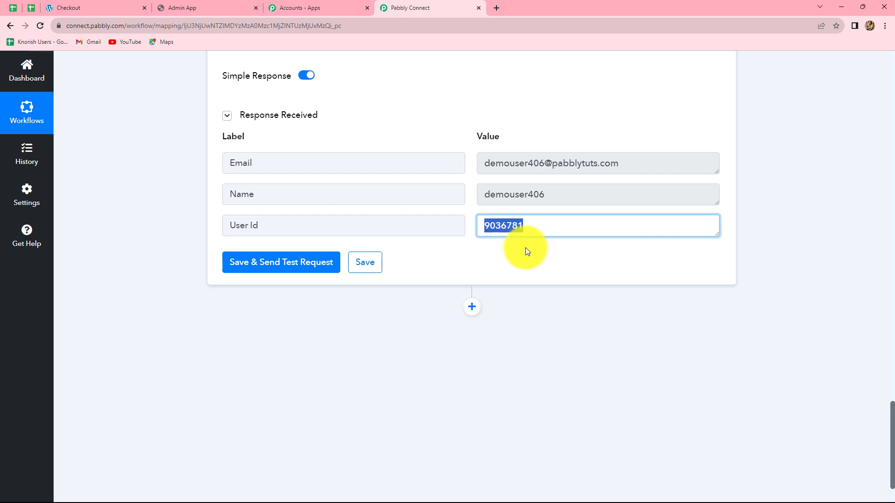
{"action": "scroll", "coordinate": [430, 214], "scroll_direction": "down", "scroll_amount": 2}
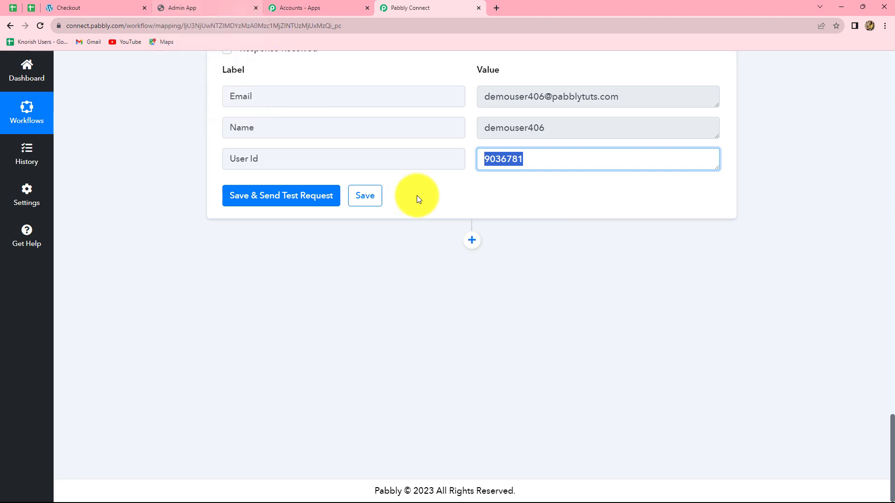
- Add another action step after the sign-up using Learnyst with the Paid enrolment action event
{"action": "left_click", "coordinate": [470, 241]}
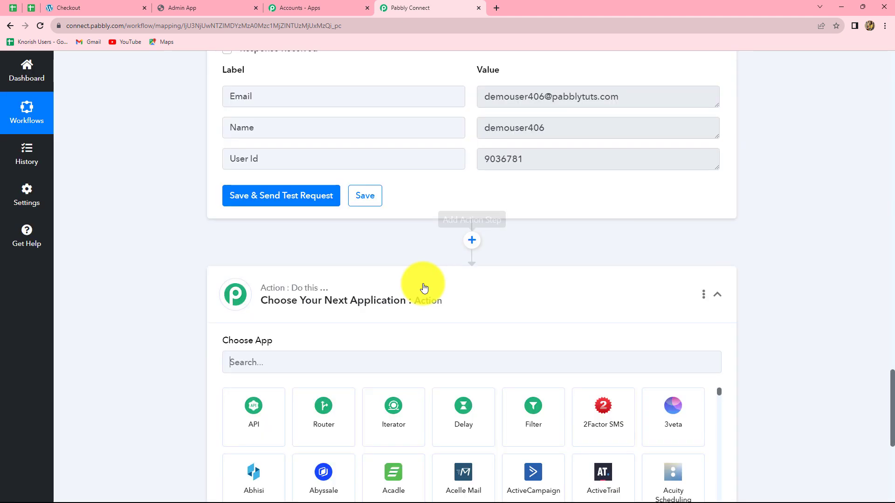
{"action": "type", "text": "Learn"}
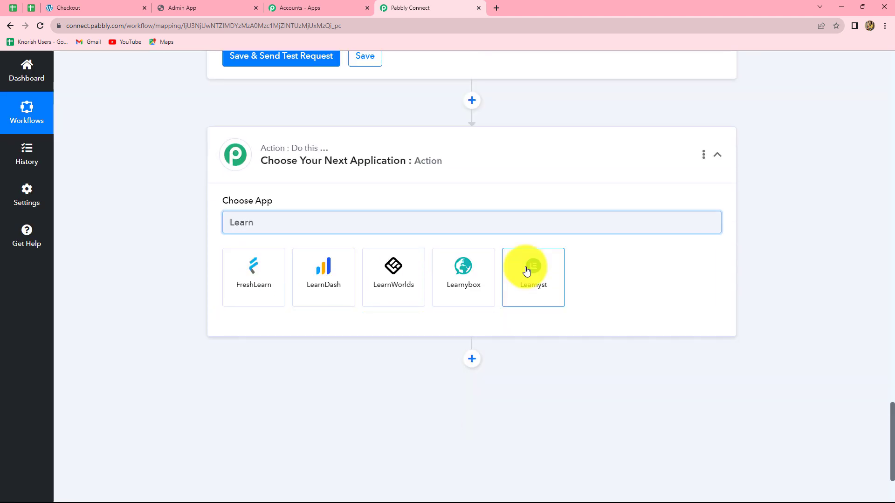
{"action": "left_click", "coordinate": [527, 270]}
{"action": "left_click", "coordinate": [260, 272]}
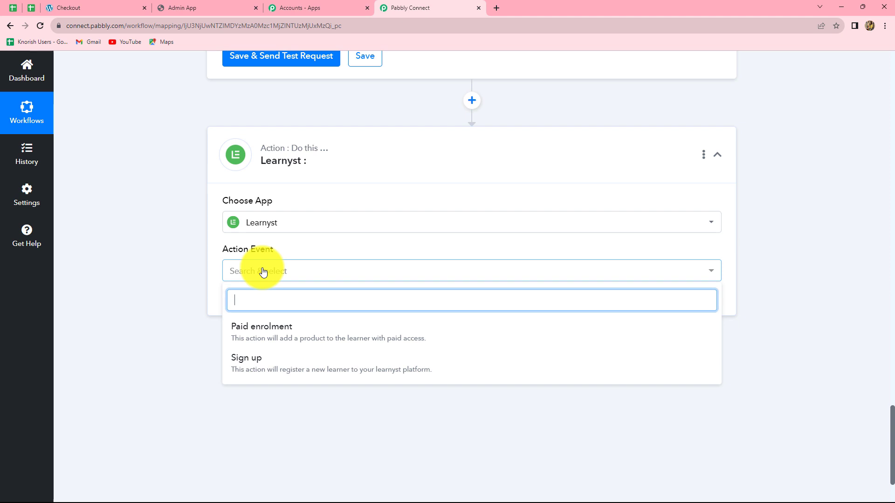
{"action": "left_click", "coordinate": [254, 338]}
- Connect the Paid enrolment action using the existing connection Learnyst #3
{"action": "left_click", "coordinate": [262, 303]}
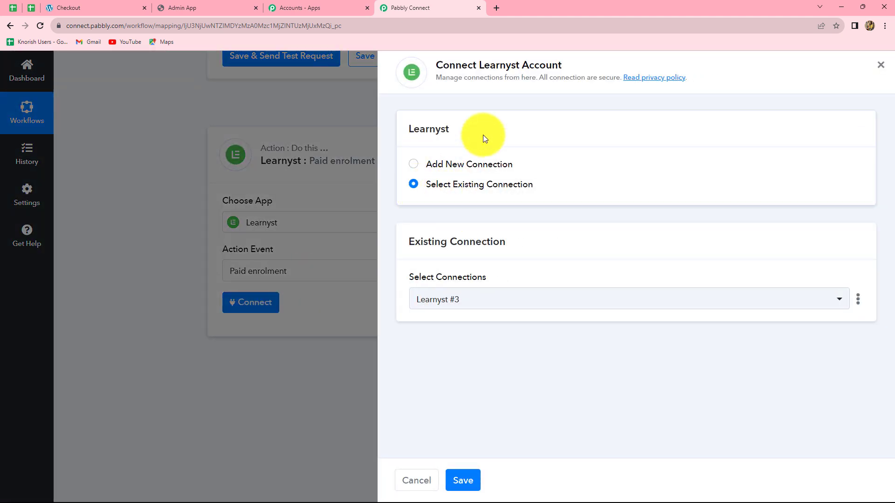
{"action": "left_click", "coordinate": [462, 480]}
{"action": "scroll", "coordinate": [330, 416], "scroll_direction": "down", "scroll_amount": 5}
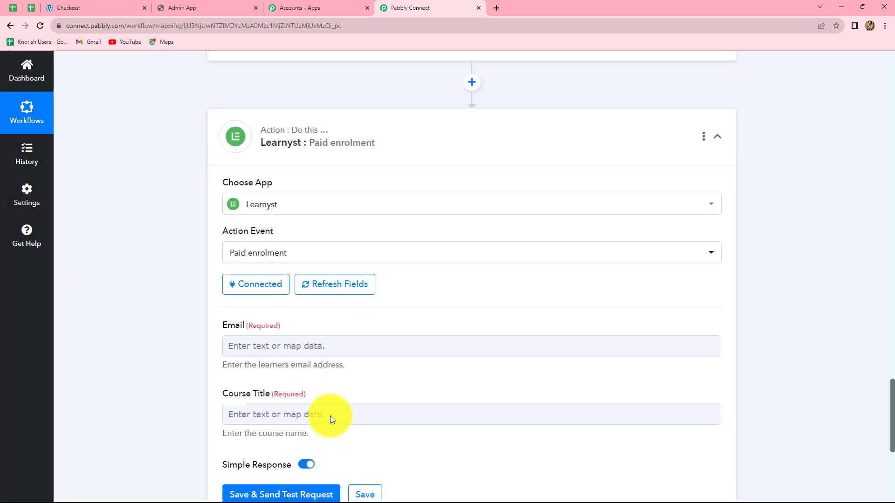
- Map the Email from the Learnyst Sign up response to the Paid enrolment action's Email field
{"action": "scroll", "coordinate": [281, 147], "scroll_direction": "down", "scroll_amount": 2}
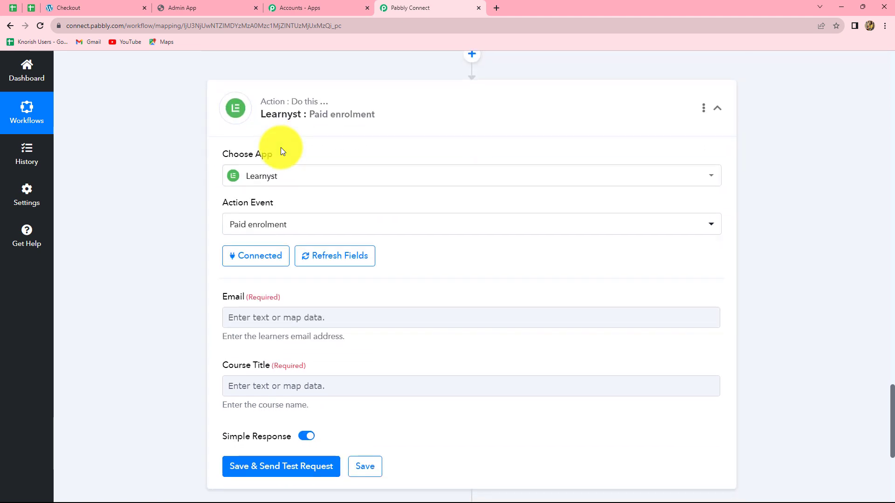
{"action": "scroll", "coordinate": [280, 147], "scroll_direction": "down", "scroll_amount": 3}
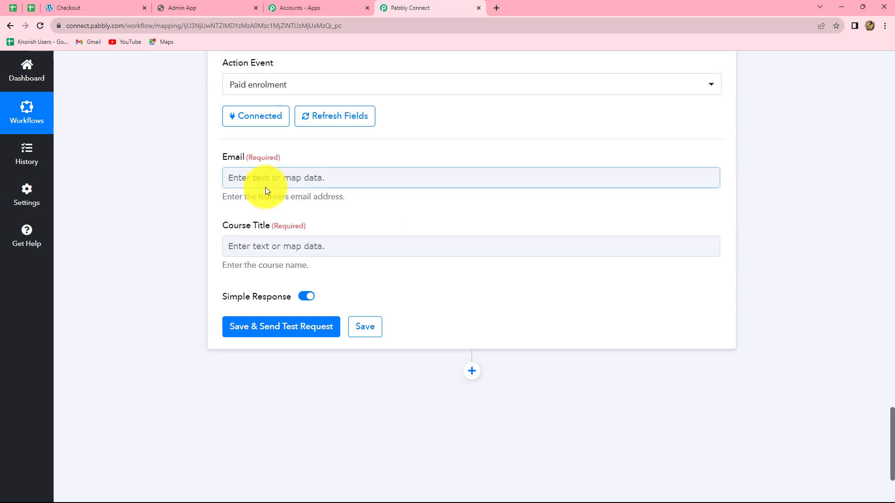
{"action": "left_click", "coordinate": [327, 179]}
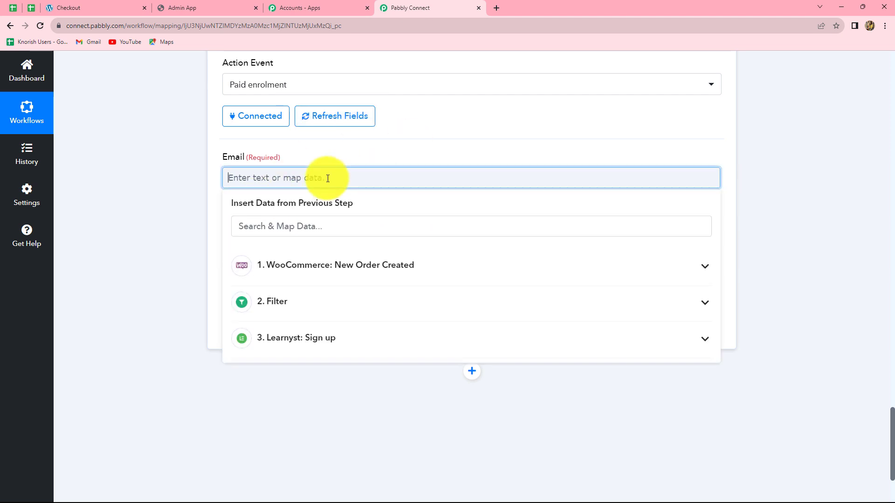
{"action": "left_click", "coordinate": [306, 341]}
{"action": "left_click", "coordinate": [325, 372]}
{"action": "left_click", "coordinate": [795, 287]}
- Search the WooCommerce order data for "adva" and map Line Items 0 Name to the Paid enrolment action's Course Title
{"action": "left_click", "coordinate": [266, 254]}
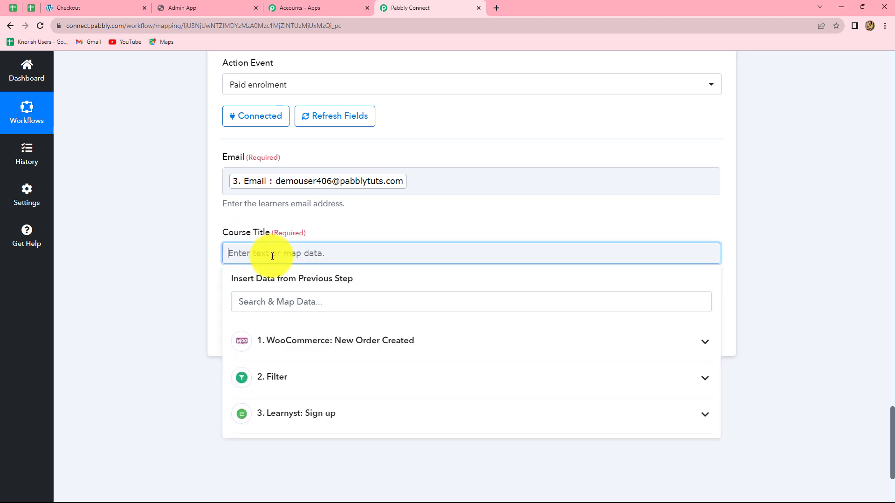
{"action": "left_click", "coordinate": [285, 341]}
{"action": "left_click", "coordinate": [272, 300]}
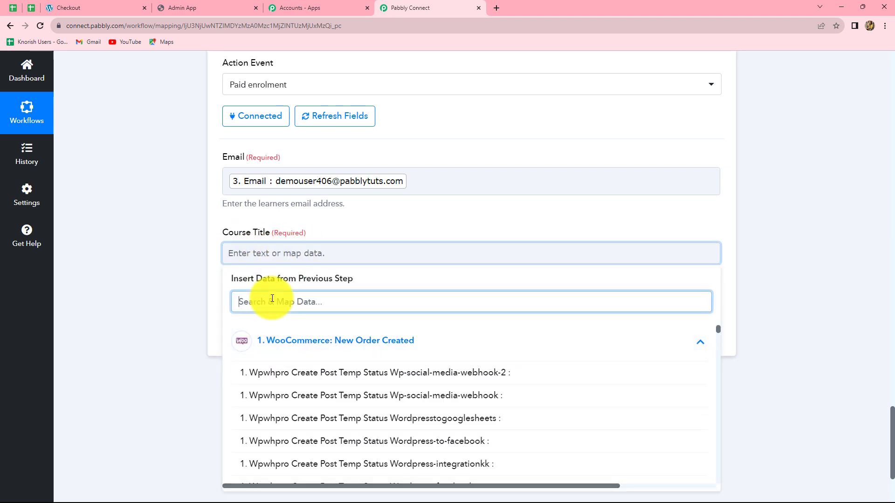
{"action": "type", "text": "adva"}
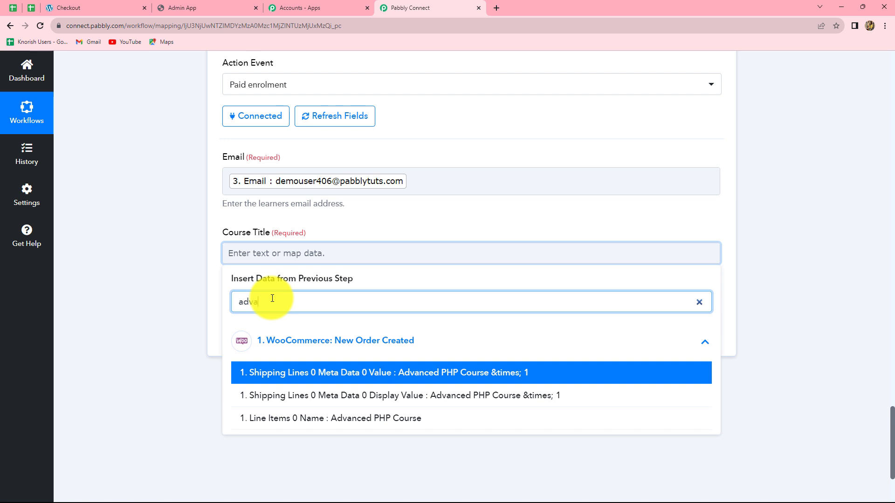
{"action": "left_click", "coordinate": [340, 417]}
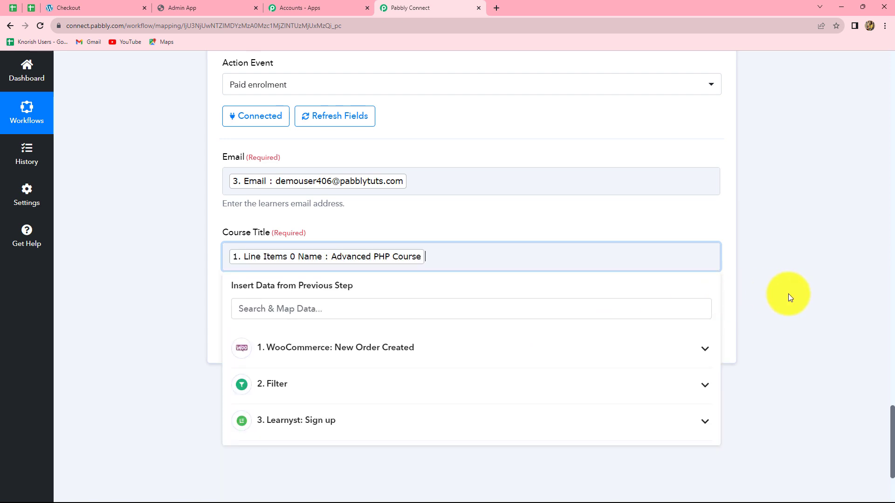
{"action": "left_click", "coordinate": [789, 296]}
- Save the Paid enrolment action with a test request, then check its response message and Learnyst's All Learners list
{"action": "left_click", "coordinate": [320, 344]}
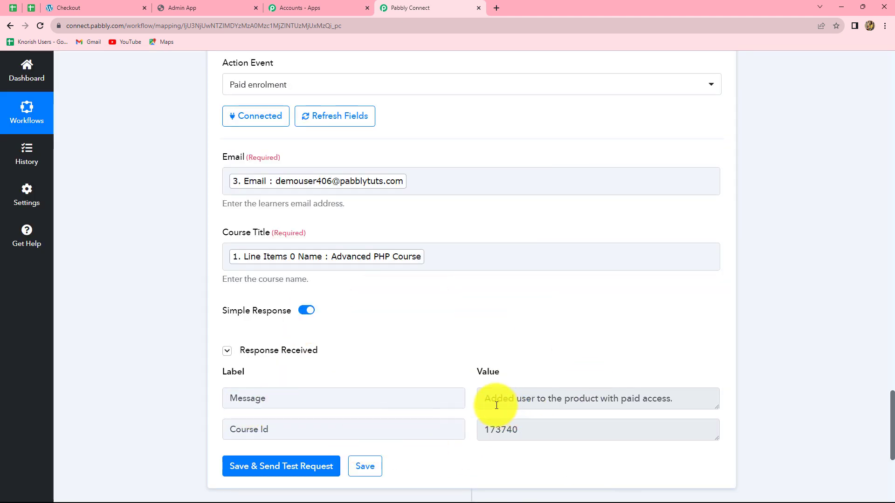
{"action": "left_click_drag", "start_coordinate": [486, 399], "coordinate": [675, 396]}
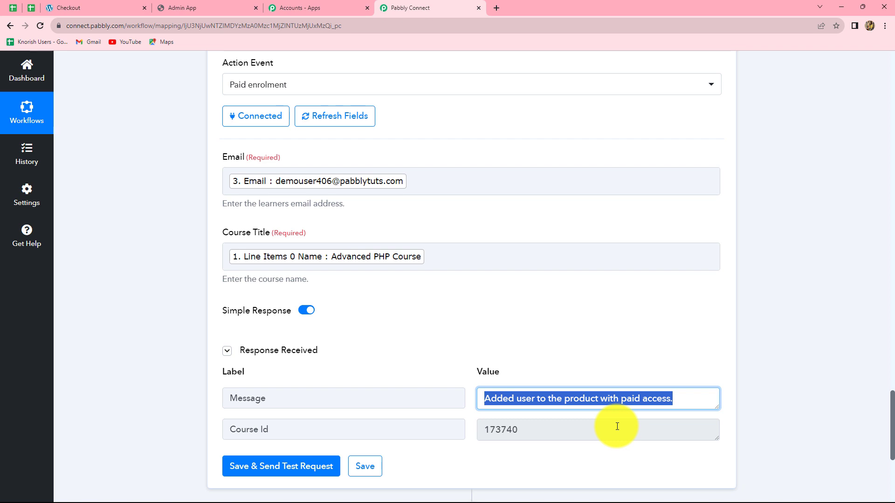
{"action": "left_click", "coordinate": [192, 5]}
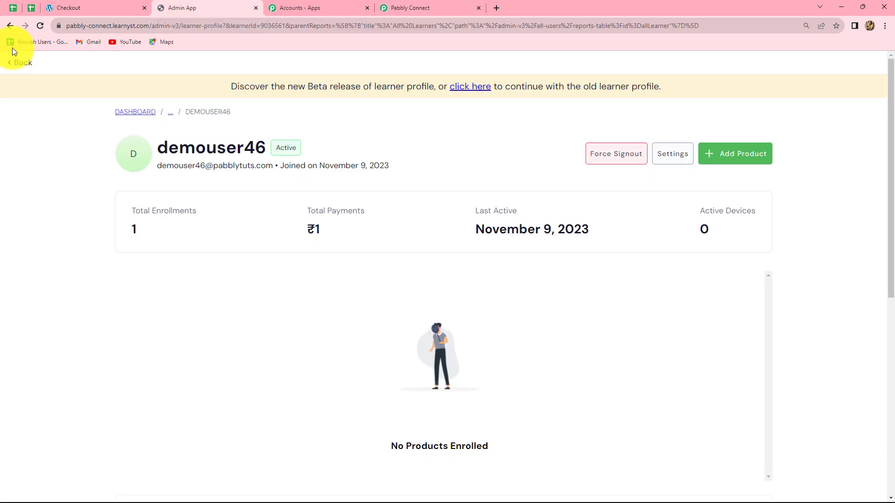
{"action": "left_click", "coordinate": [10, 25]}
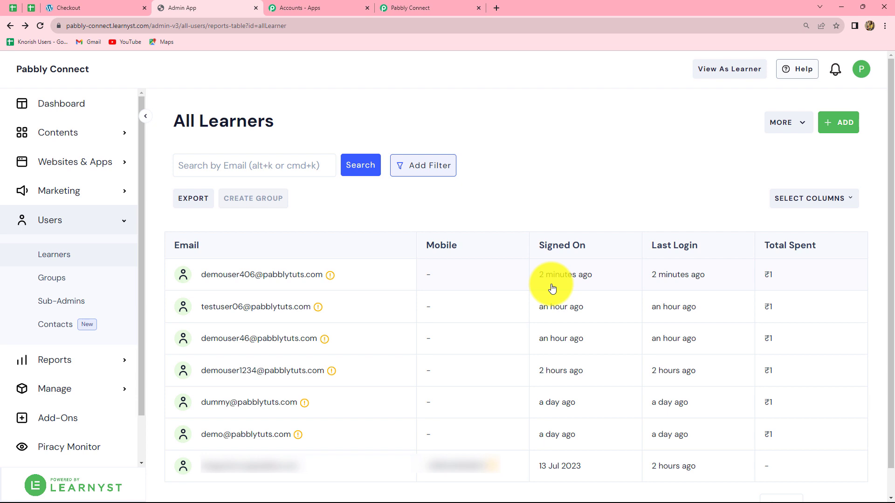
- Return to the Pabbly Connect workflow and collapse the Paid enrolment action to review the whole sequence
{"action": "left_click", "coordinate": [468, 7]}
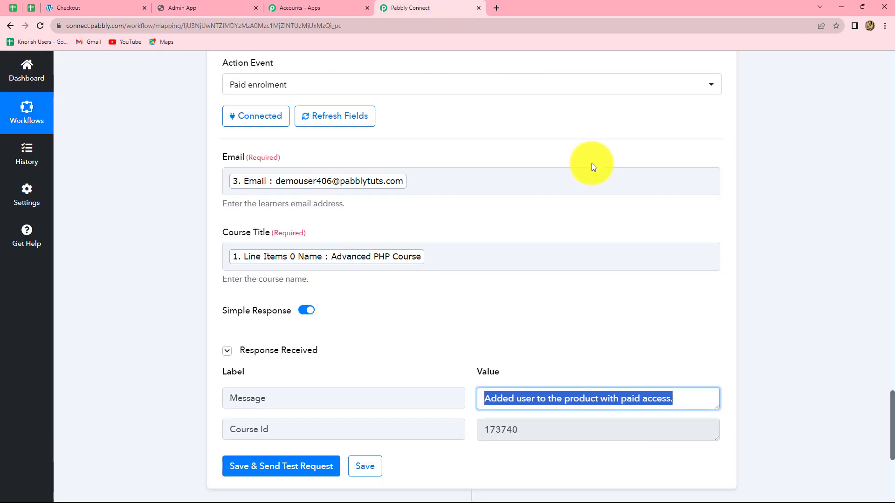
{"action": "scroll", "coordinate": [863, 354], "scroll_direction": "up", "scroll_amount": 4}
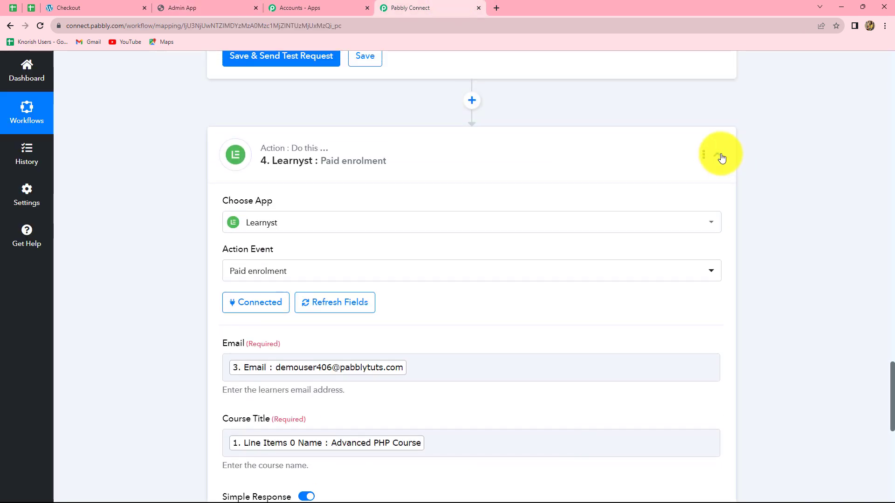
{"action": "left_click", "coordinate": [718, 155]}
{"action": "scroll", "coordinate": [814, 279], "scroll_direction": "up", "scroll_amount": 6}
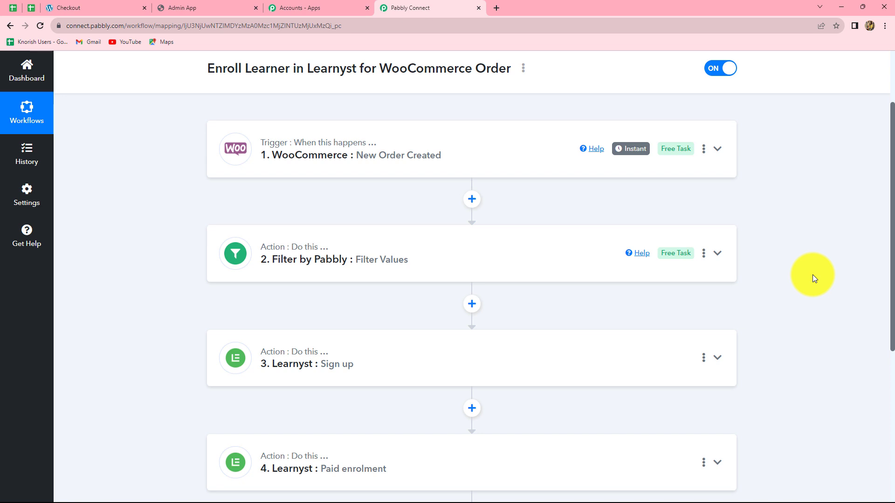